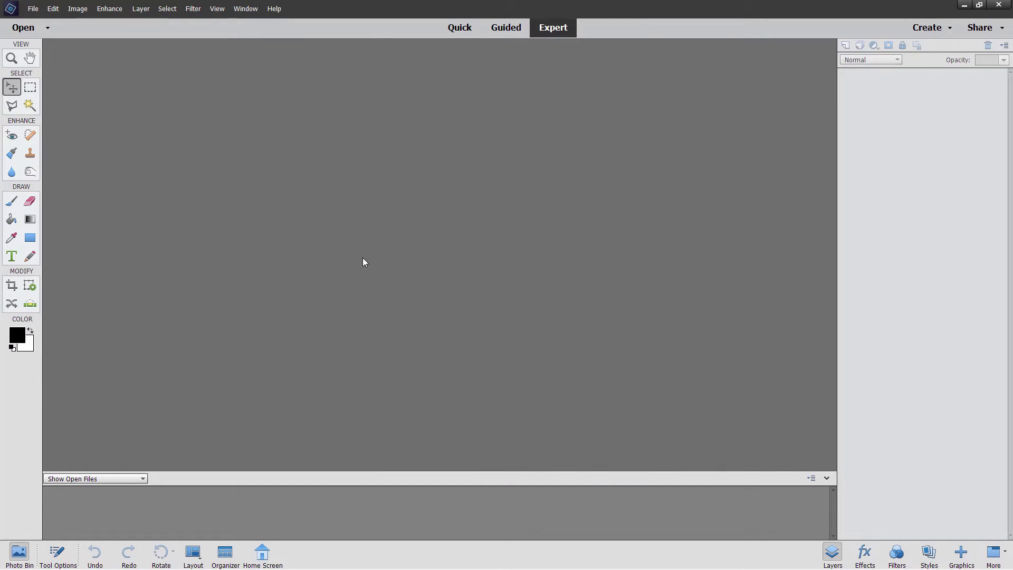
# Open xczpcw_cormac.cr2 from the RAW folder in Camera Raw using File > Open in Camera Raw
pyautogui.click(46, 14)
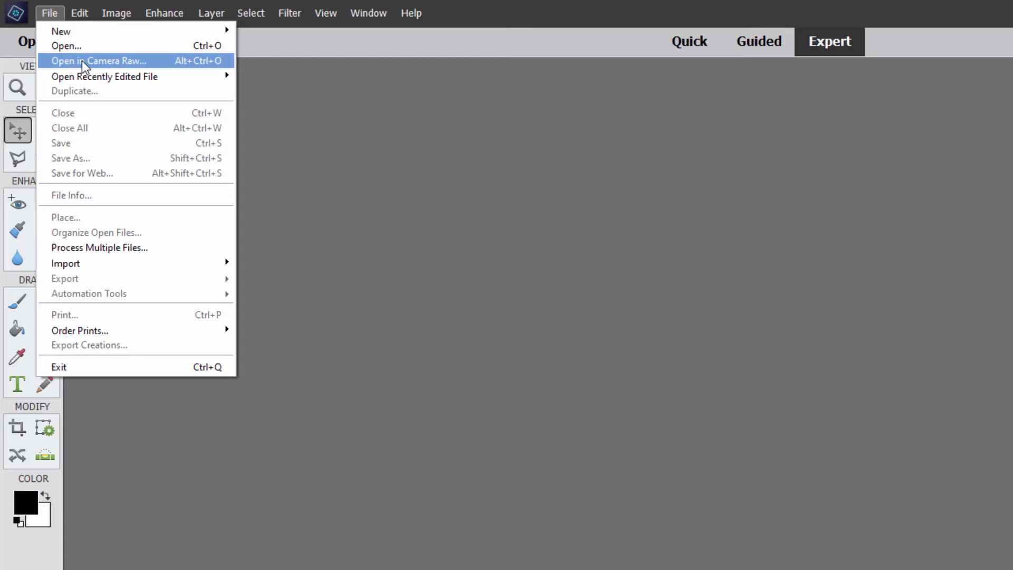
pyautogui.click(106, 62)
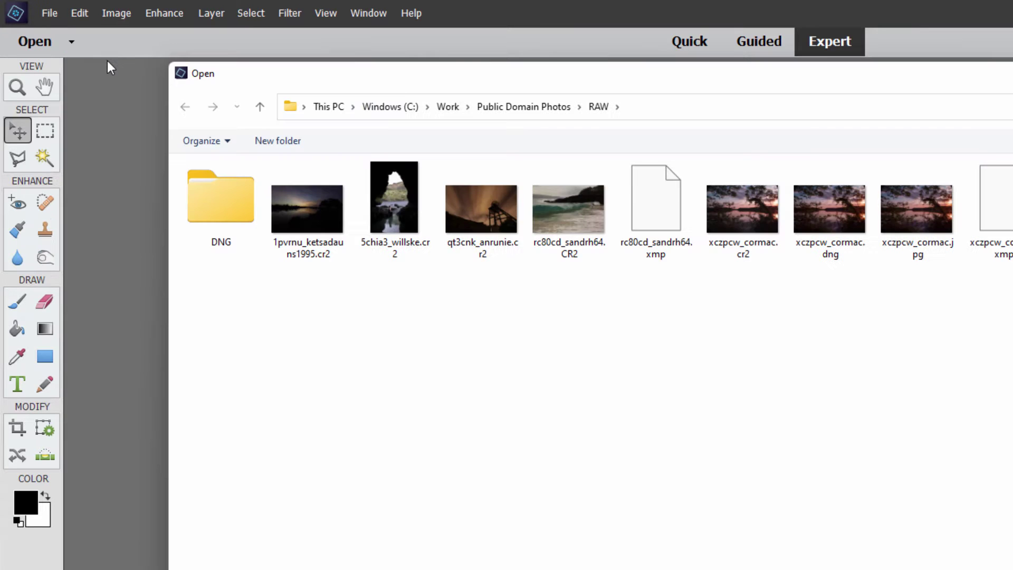
pyautogui.click(742, 211)
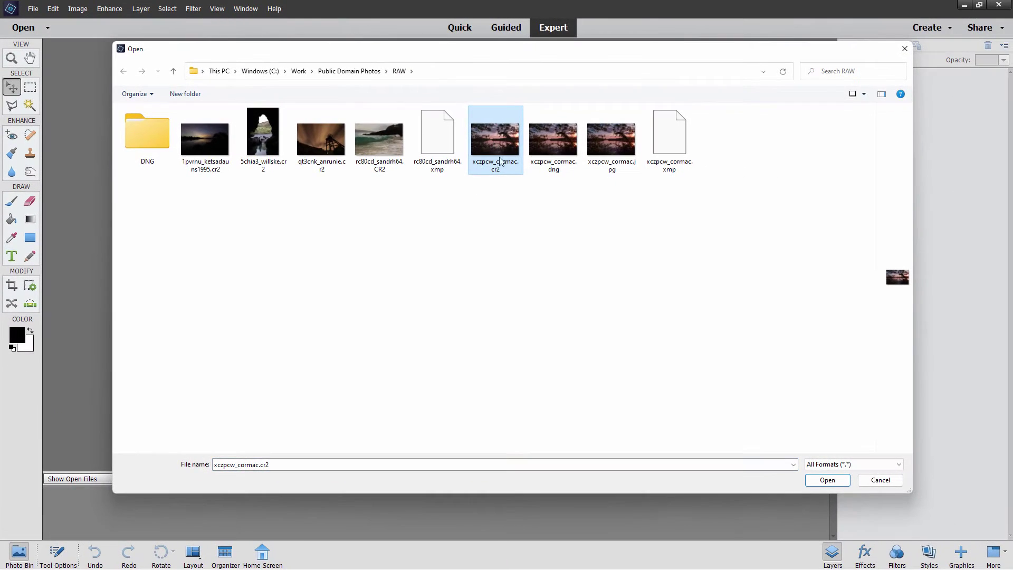
pyautogui.click(820, 480)
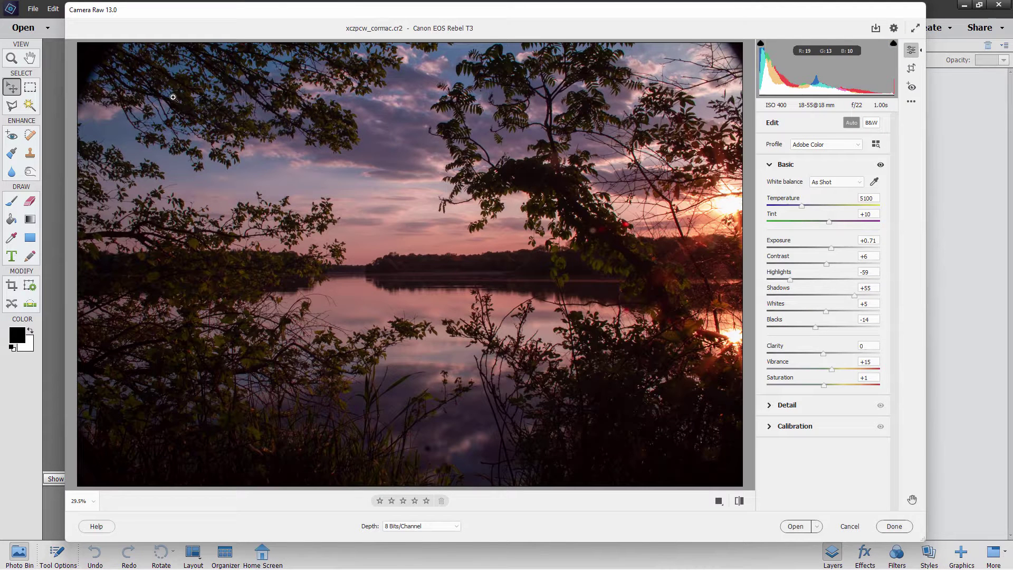
pyautogui.moveTo(162, 15); pyautogui.dragTo(202, 72)
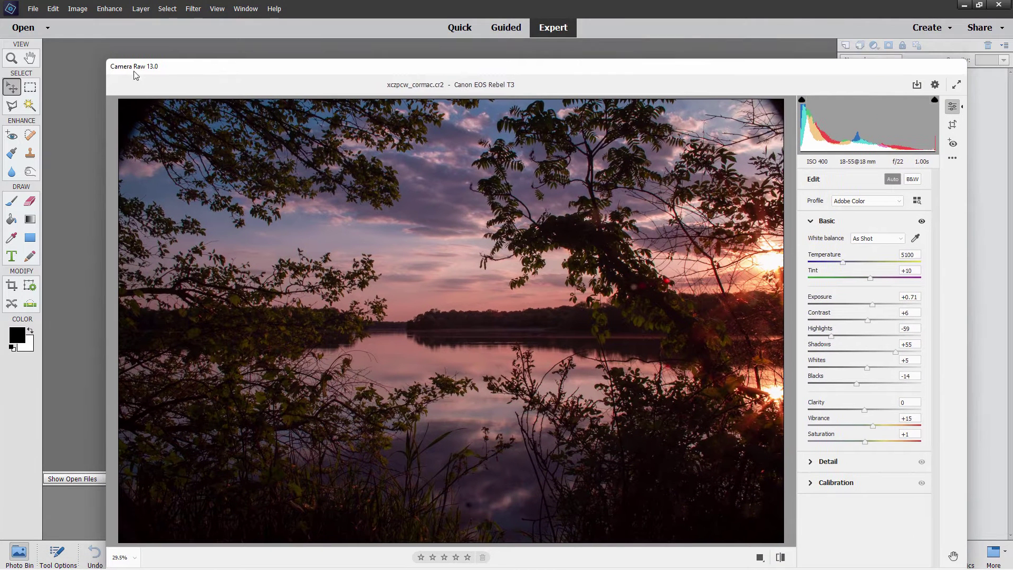
pyautogui.moveTo(310, 74); pyautogui.dragTo(318, 37)
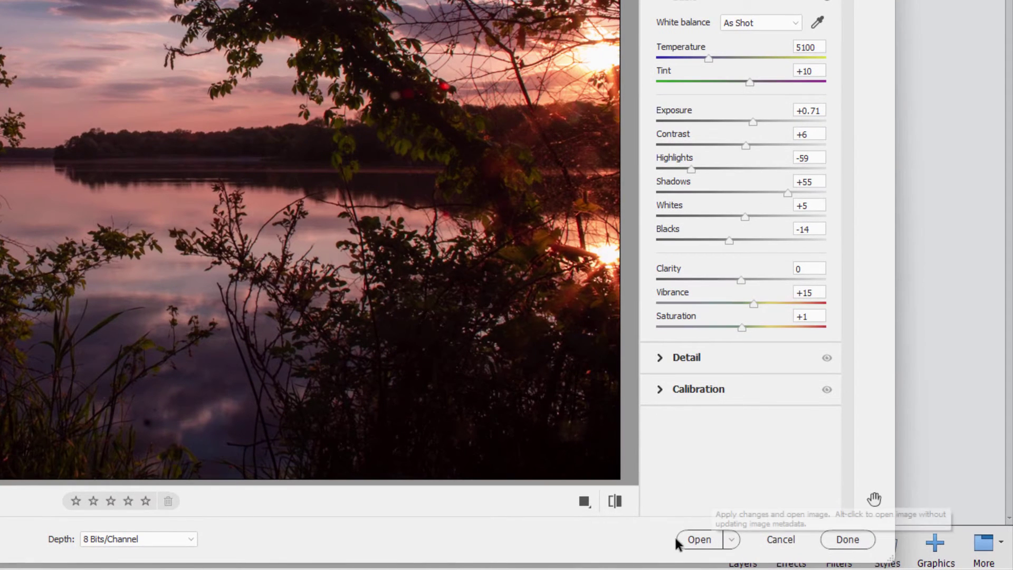
# Open the adjusted lake photo as a copy and move its document window to the right
pyautogui.click(731, 539)
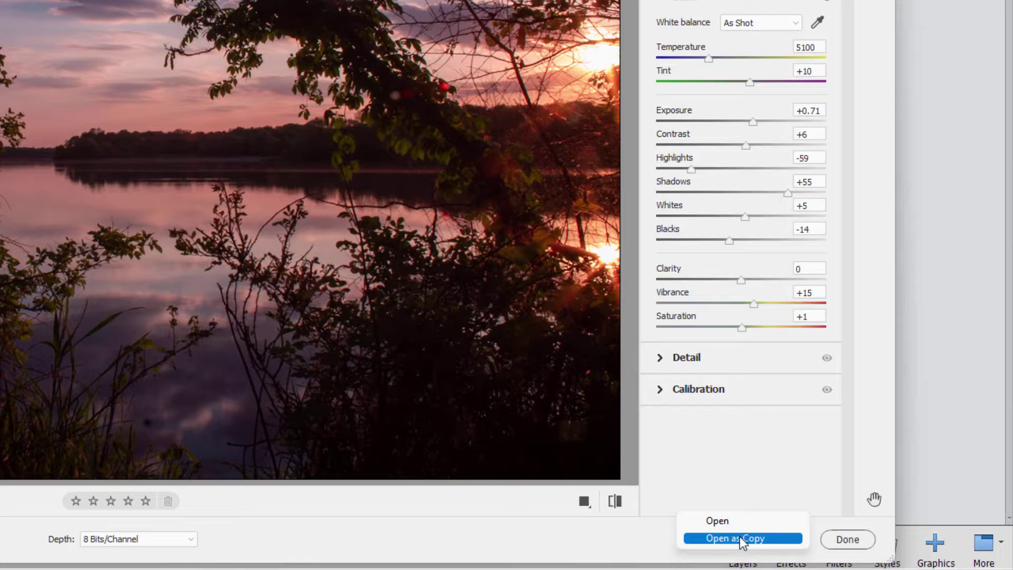
pyautogui.click(739, 536)
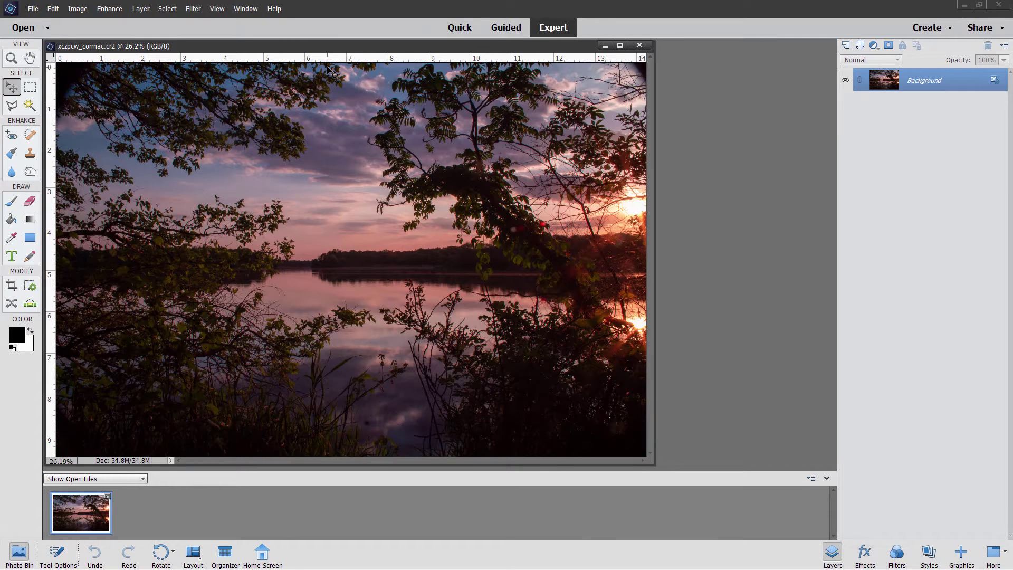
pyautogui.moveTo(316, 51); pyautogui.dragTo(401, 54)
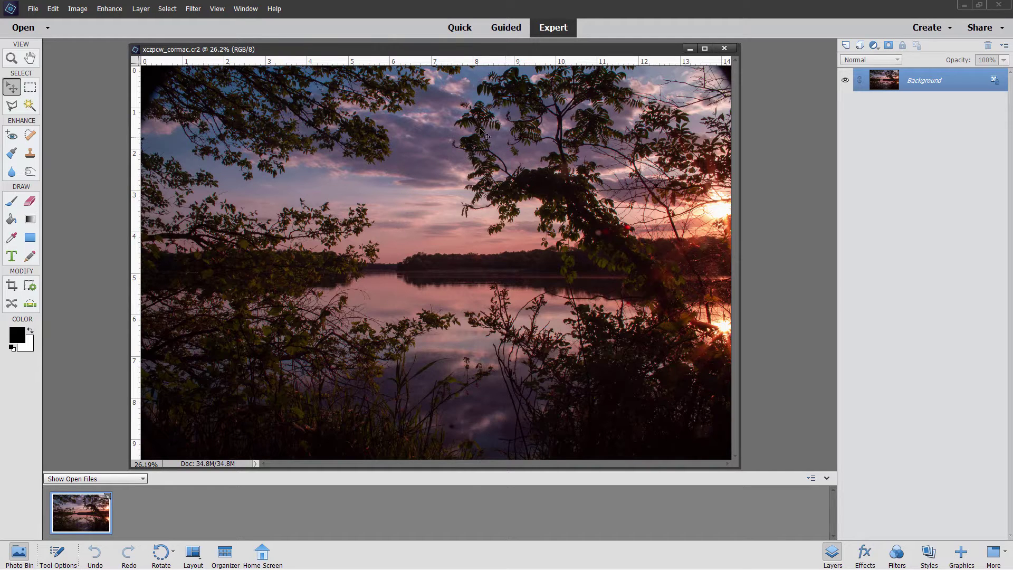
# Close the lake photo without saving and reopen xczpcw_cormac.cr2 in Camera Raw
pyautogui.click(726, 49)
pyautogui.click(507, 222)
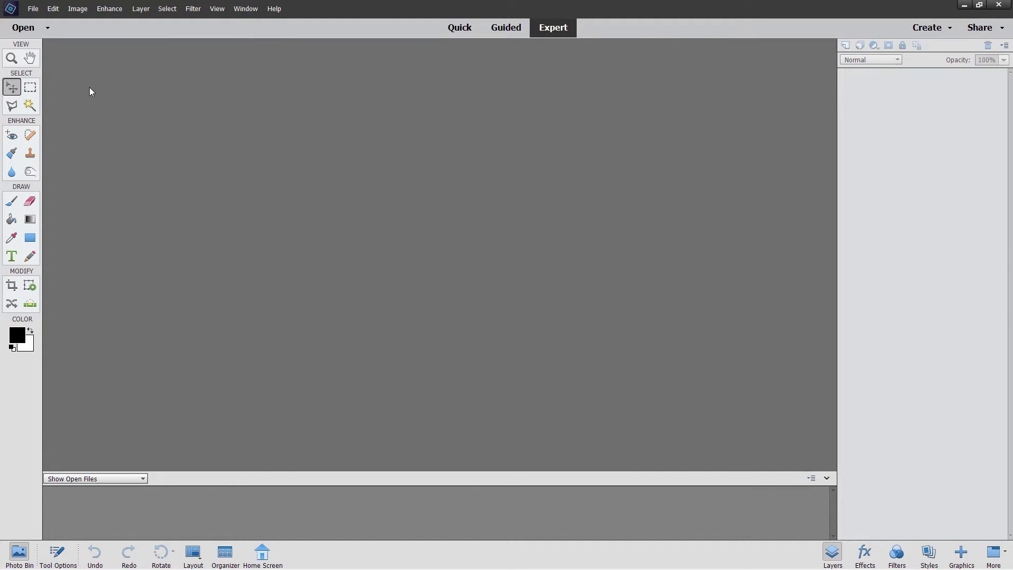
pyautogui.click(33, 9)
pyautogui.click(42, 31)
pyautogui.click(815, 480)
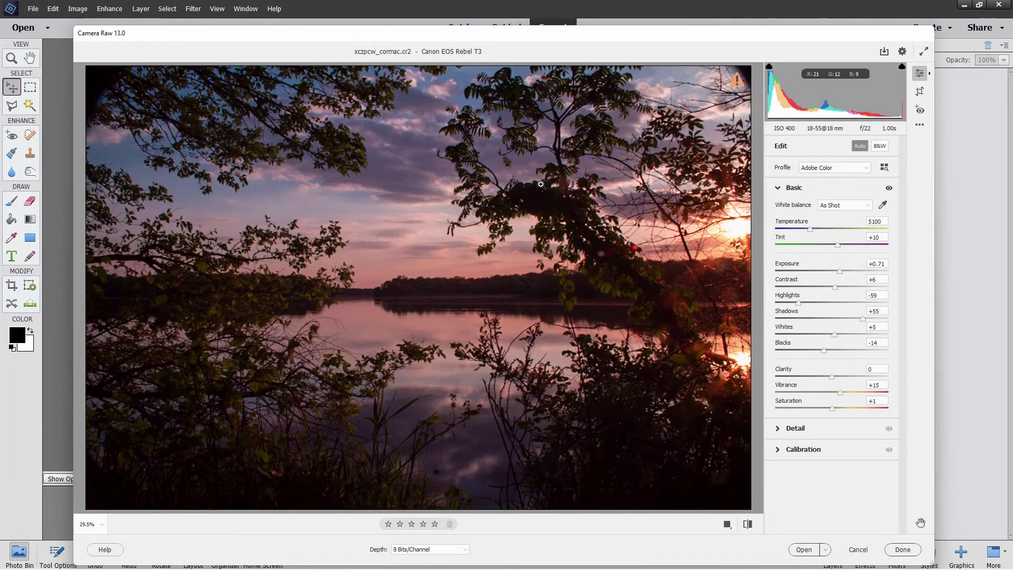
pyautogui.moveTo(538, 39); pyautogui.dragTo(516, 32)
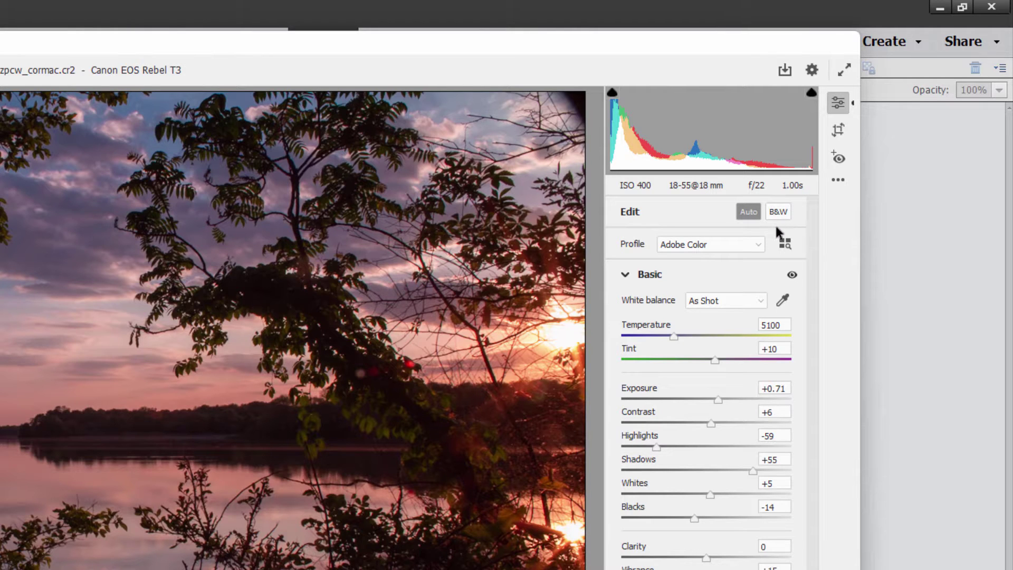
# Check the Profile list, keeping Adobe Color, and collapse the Basic panel
pyautogui.click(758, 244)
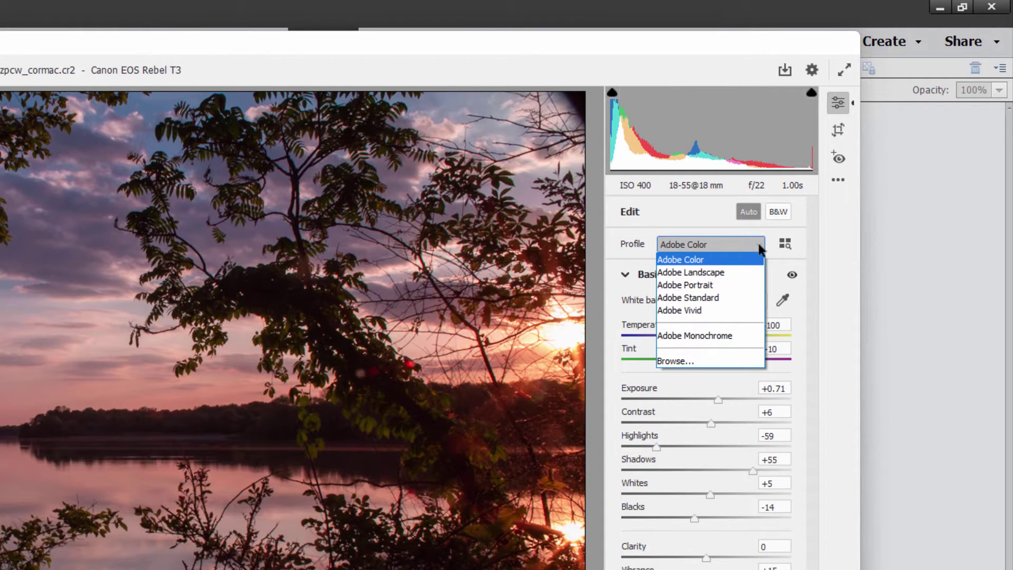
pyautogui.click(662, 226)
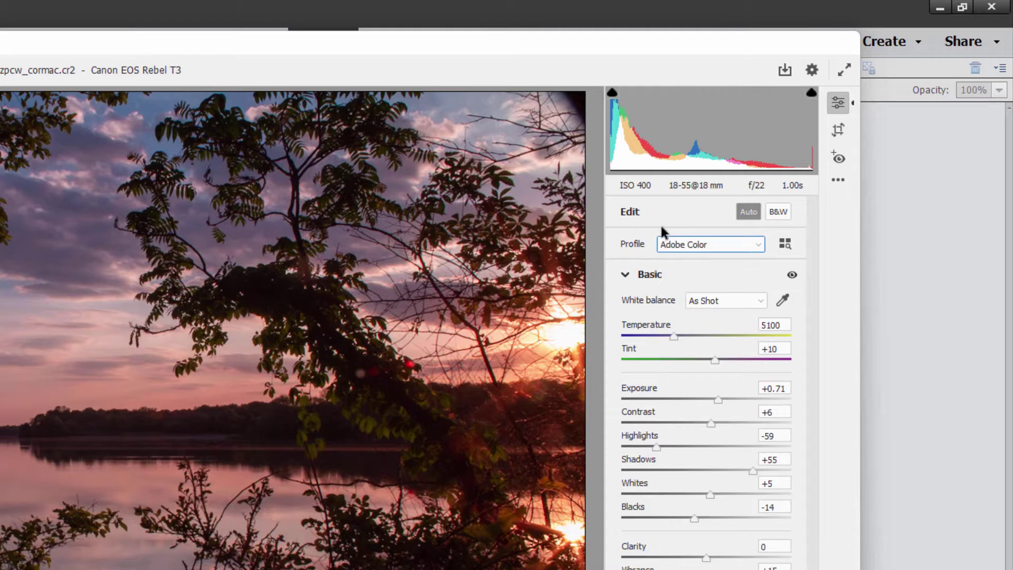
pyautogui.click(626, 272)
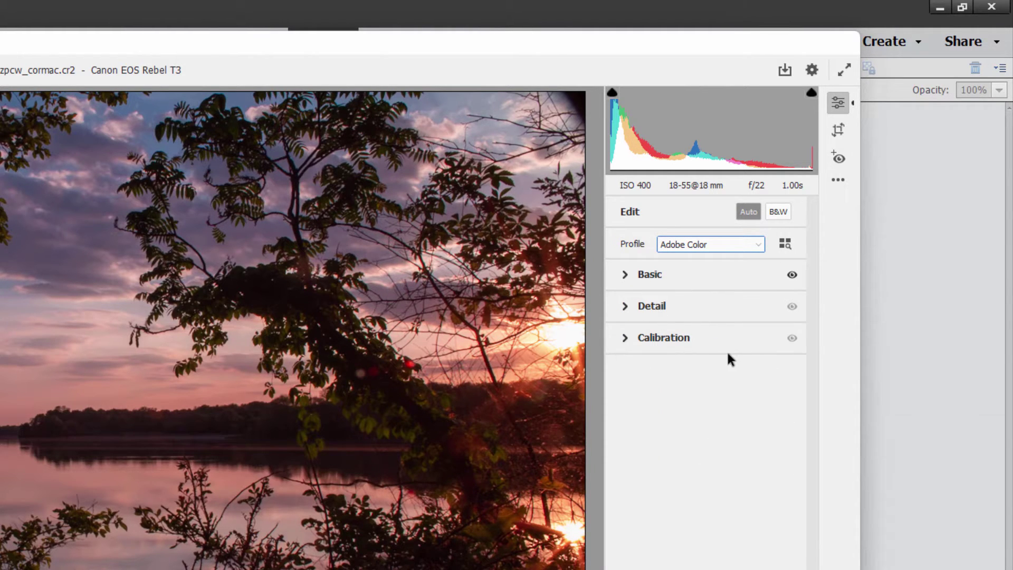
pyautogui.click(626, 272)
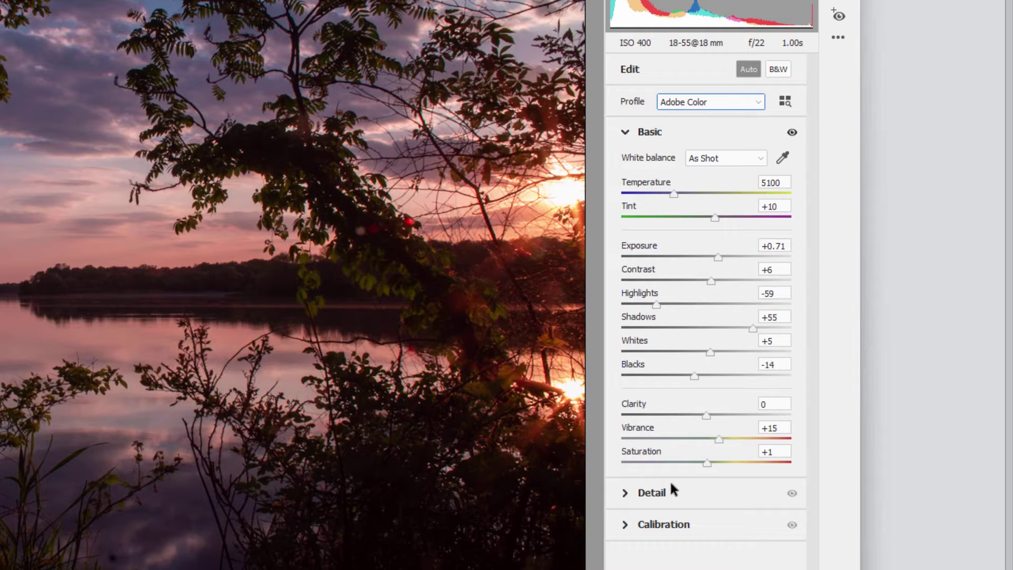
pyautogui.click(634, 135)
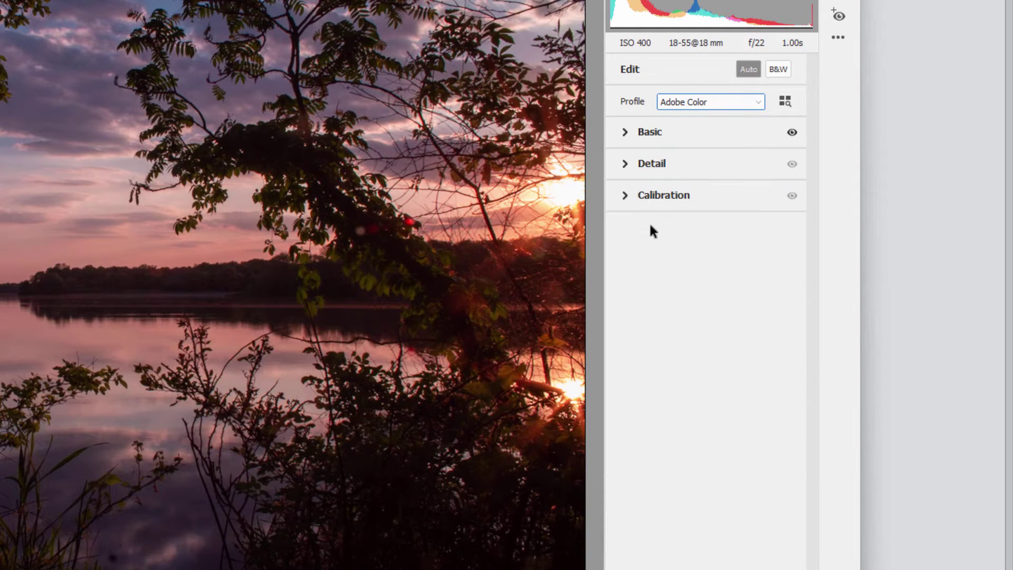
# Inspect the Detail settings and Calibration, keeping Process Version 5 (Current), then collapse both
pyautogui.click(627, 167)
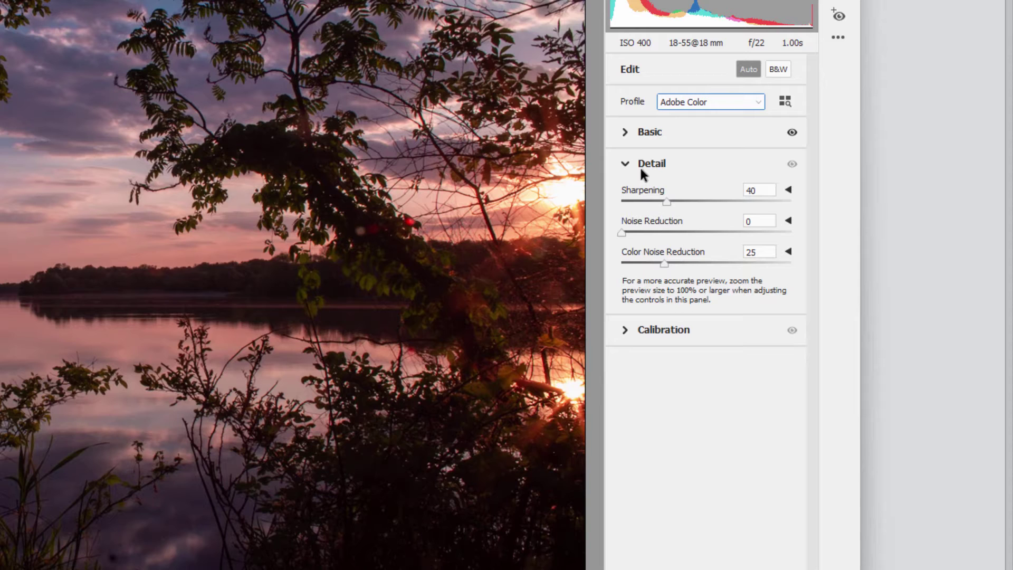
pyautogui.click(622, 163)
pyautogui.click(627, 197)
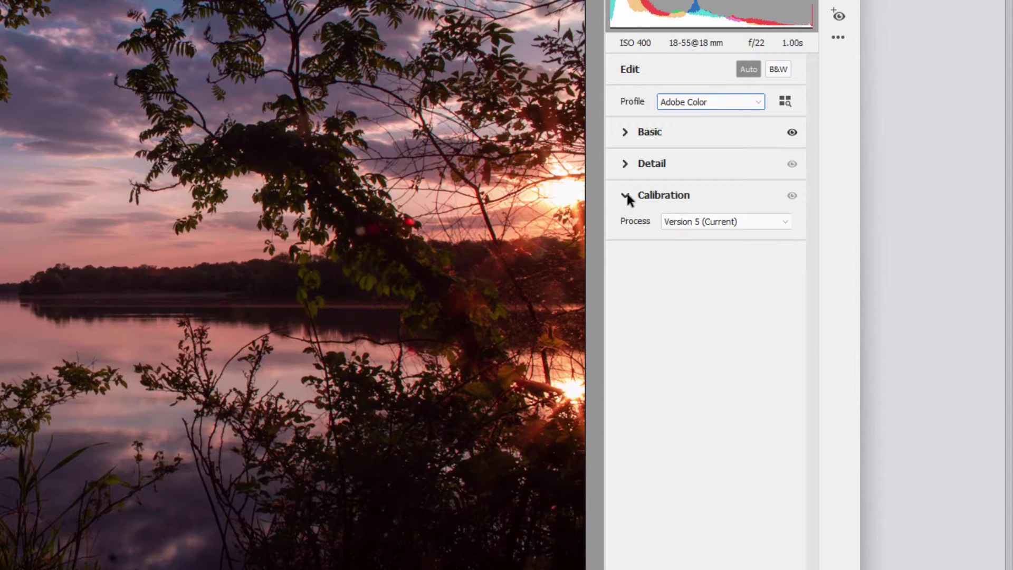
pyautogui.click(705, 223)
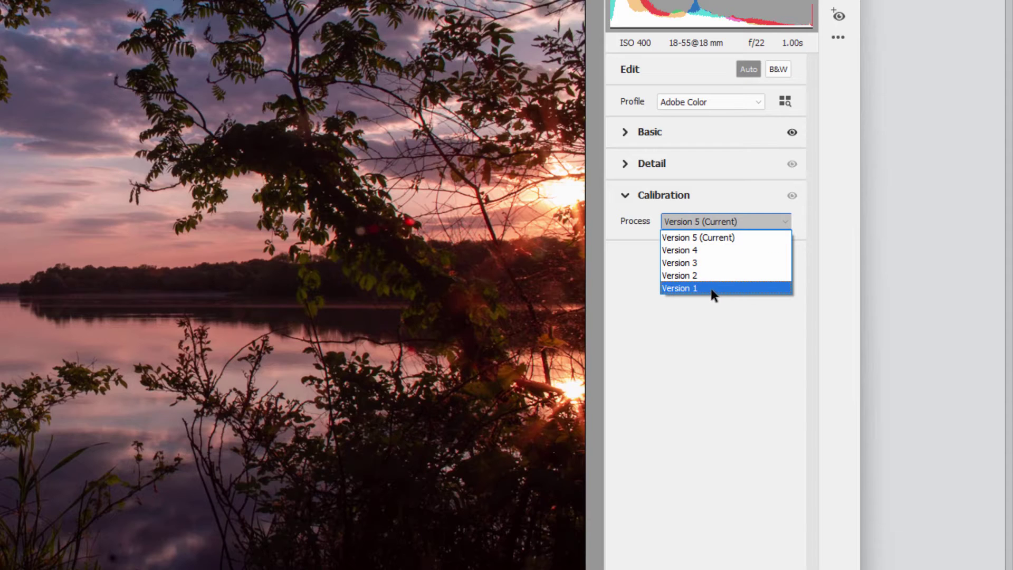
pyautogui.click(702, 237)
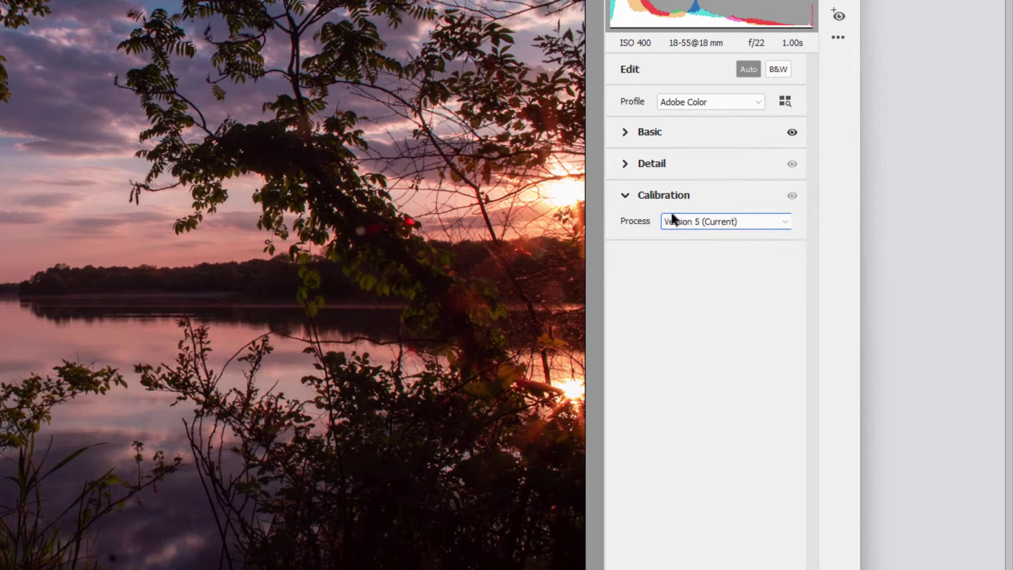
pyautogui.click(623, 198)
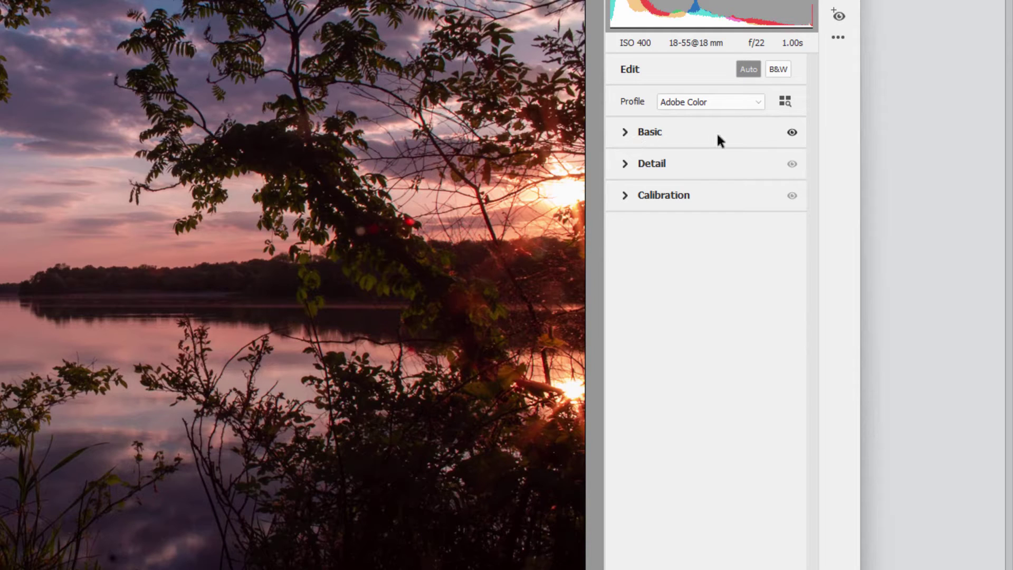
# Expand the Basic panel and review white balance presets, leaving it at As Shot
pyautogui.click(626, 133)
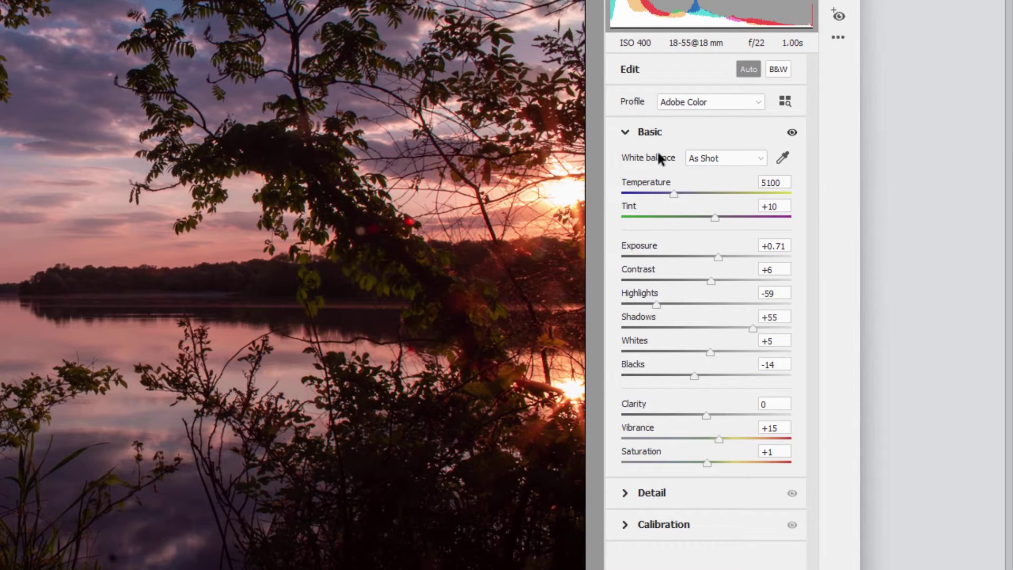
pyautogui.click(757, 157)
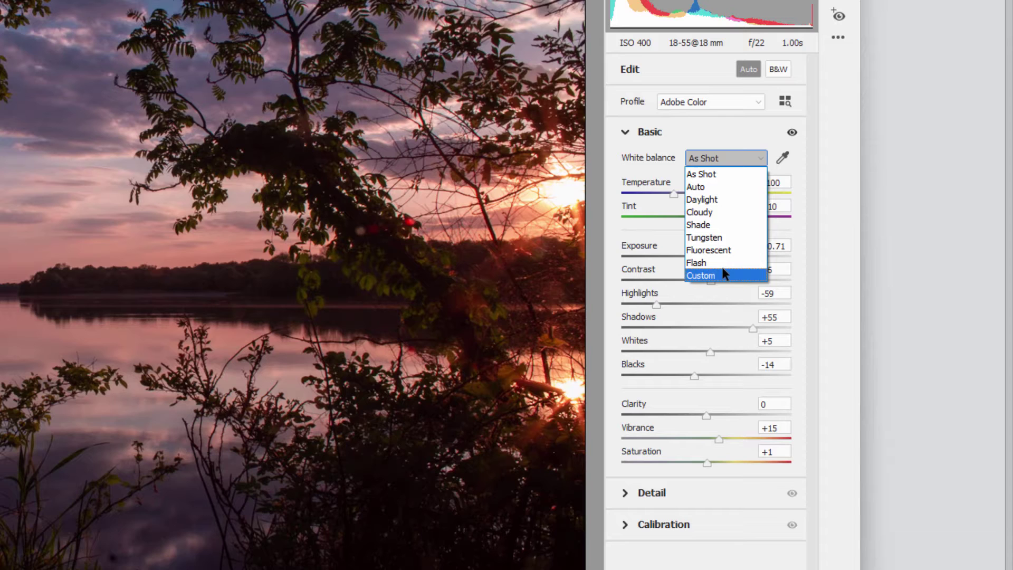
pyautogui.click(706, 142)
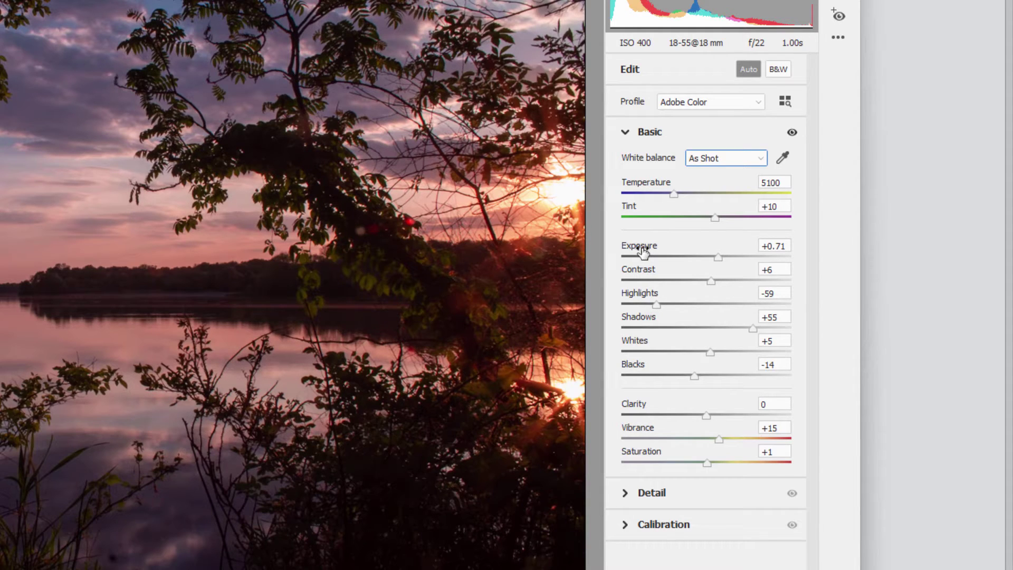
# Raise Exposure to about +2.00 to brighten the sunset lake photo
pyautogui.click(717, 254)
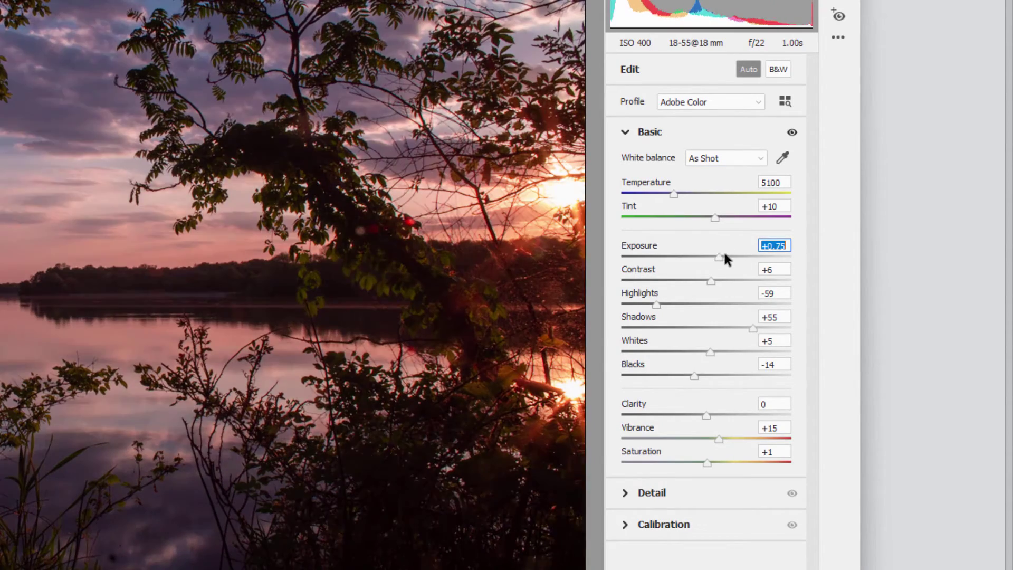
pyautogui.moveTo(724, 254); pyautogui.dragTo(757, 250)
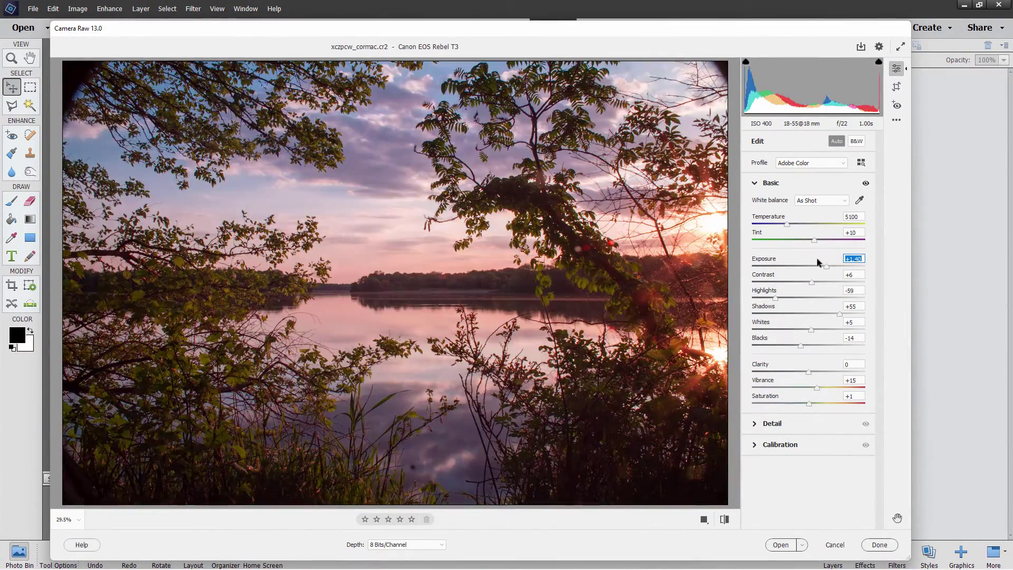
pyautogui.moveTo(817, 261)
pyautogui.mouseDown()
pyautogui.moveTo(840, 267)
pyautogui.moveTo(831, 265)
pyautogui.mouseUp()
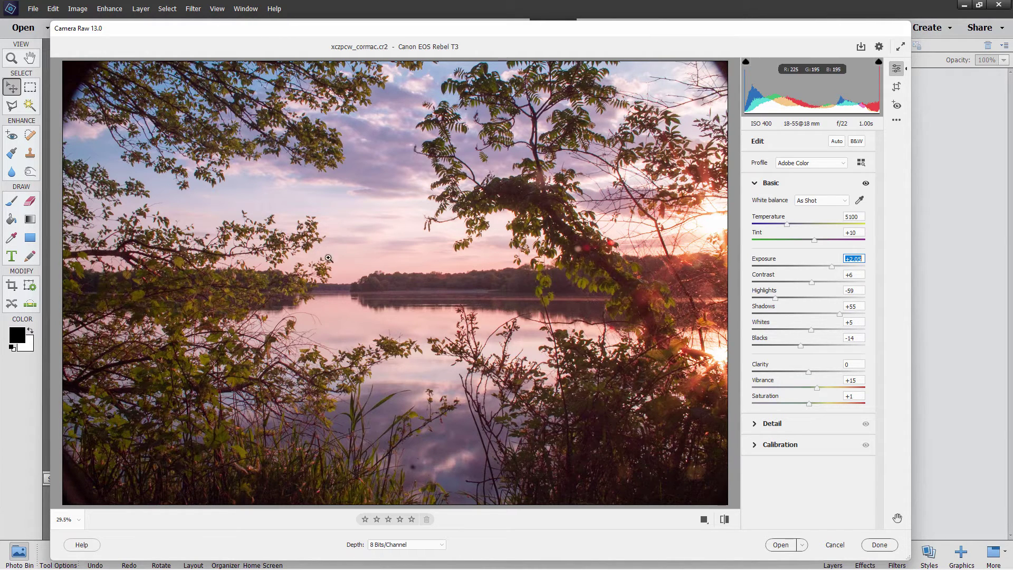
# Set Contrast +34, Shadows +57 and Whites -56, then lower Blacks with the Down arrow
pyautogui.moveTo(813, 280); pyautogui.dragTo(749, 304)
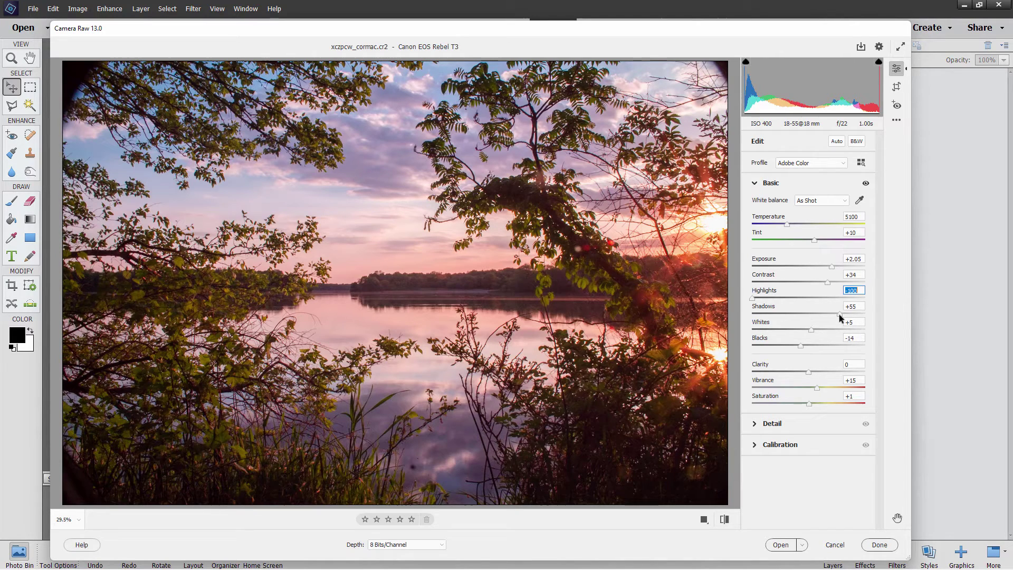
pyautogui.moveTo(839, 314); pyautogui.dragTo(798, 314)
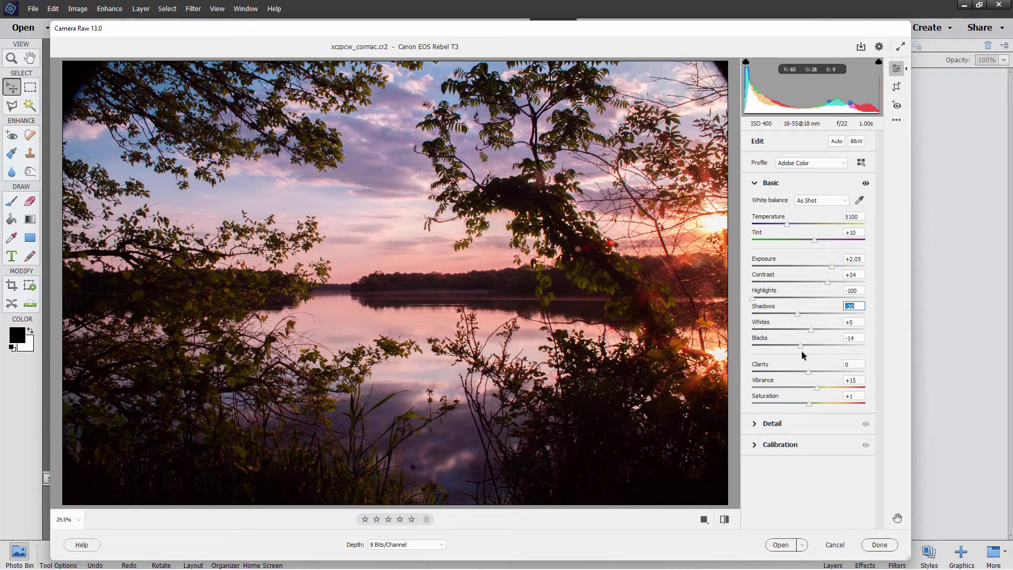
pyautogui.moveTo(797, 314); pyautogui.dragTo(839, 313)
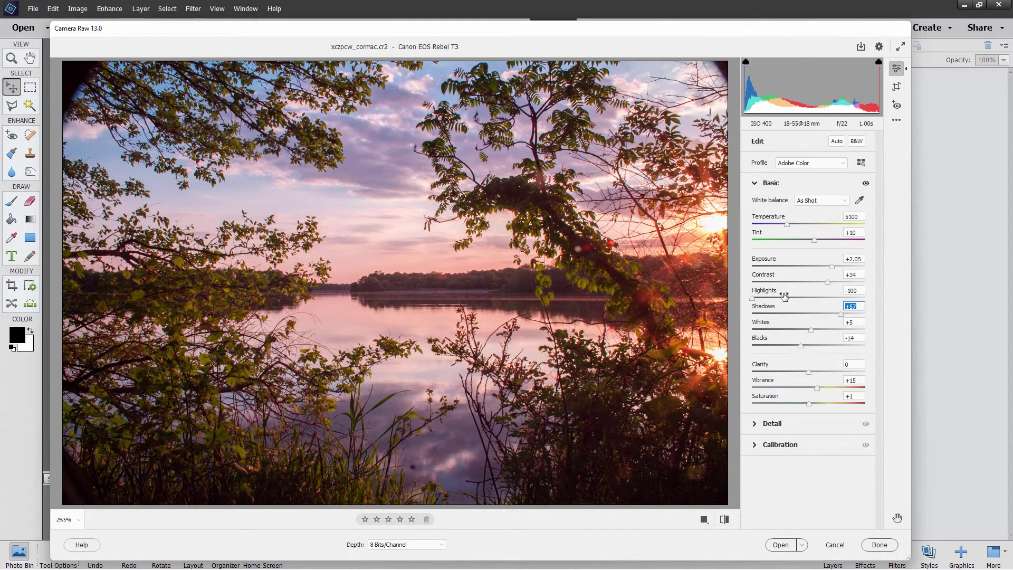
pyautogui.moveTo(811, 331); pyautogui.dragTo(780, 347)
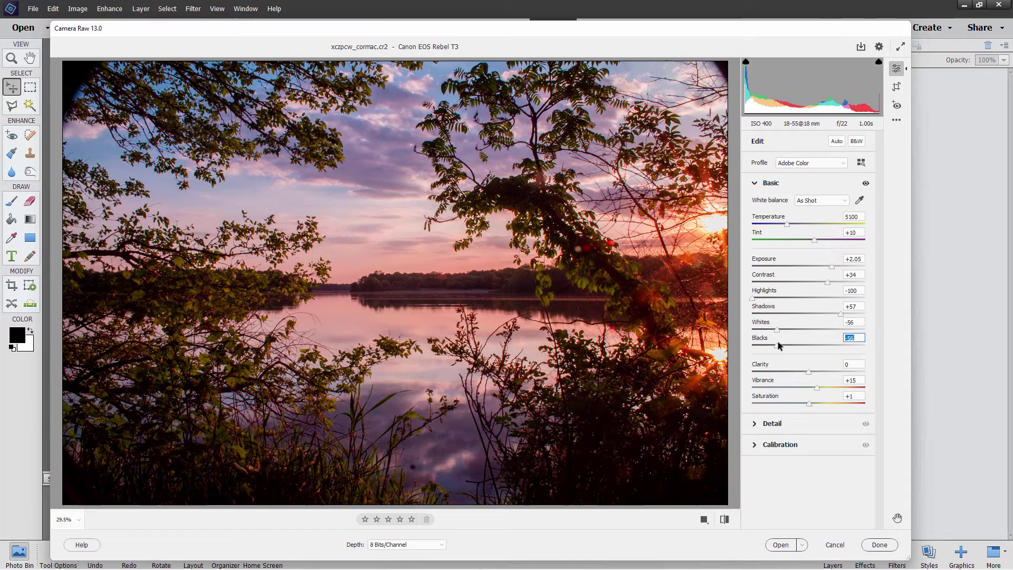
pyautogui.press('Down')
pyautogui.press('Down')
pyautogui.press('Down')
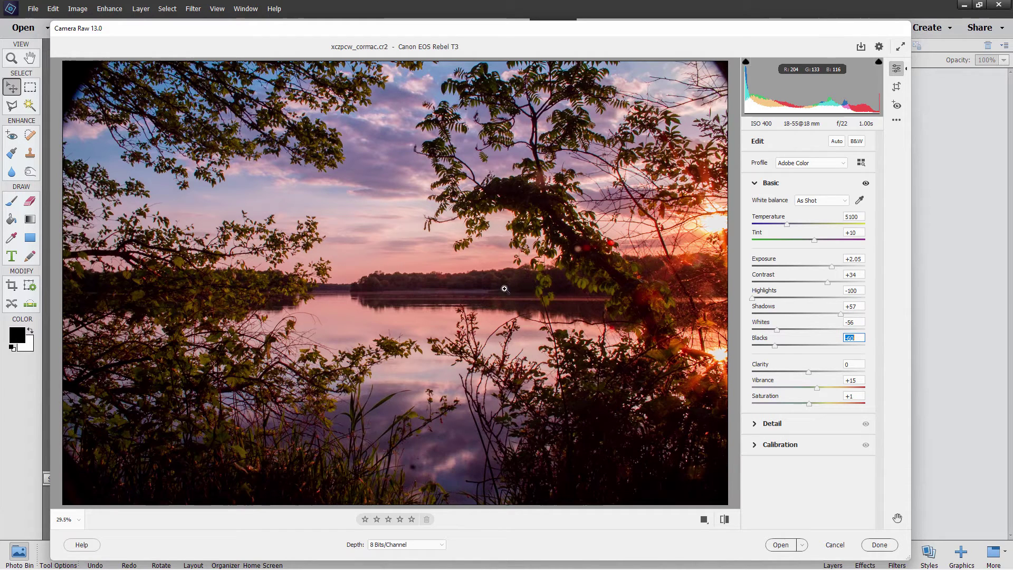
pyautogui.click(724, 519)
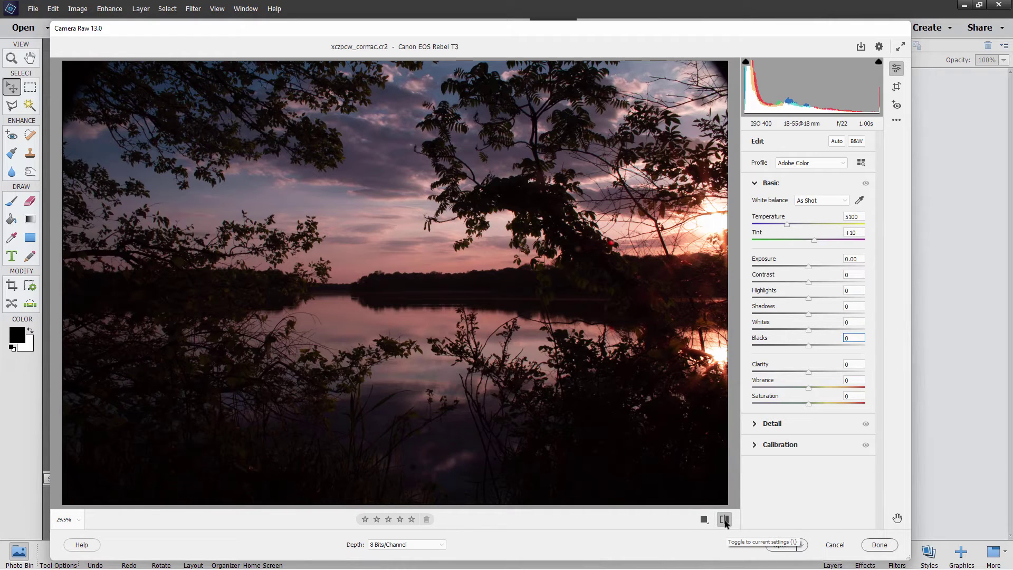
pyautogui.click(724, 520)
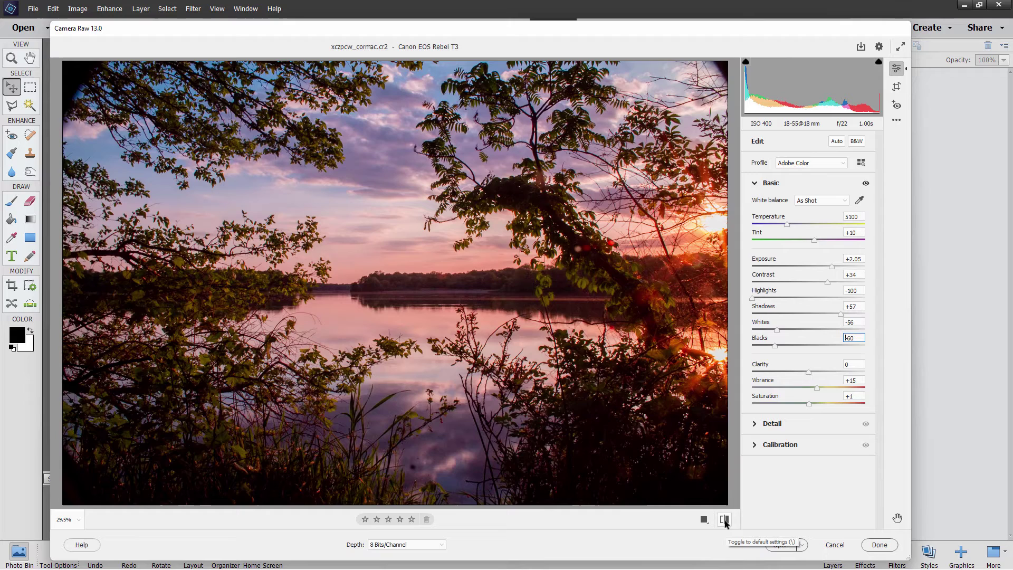
pyautogui.click(724, 519)
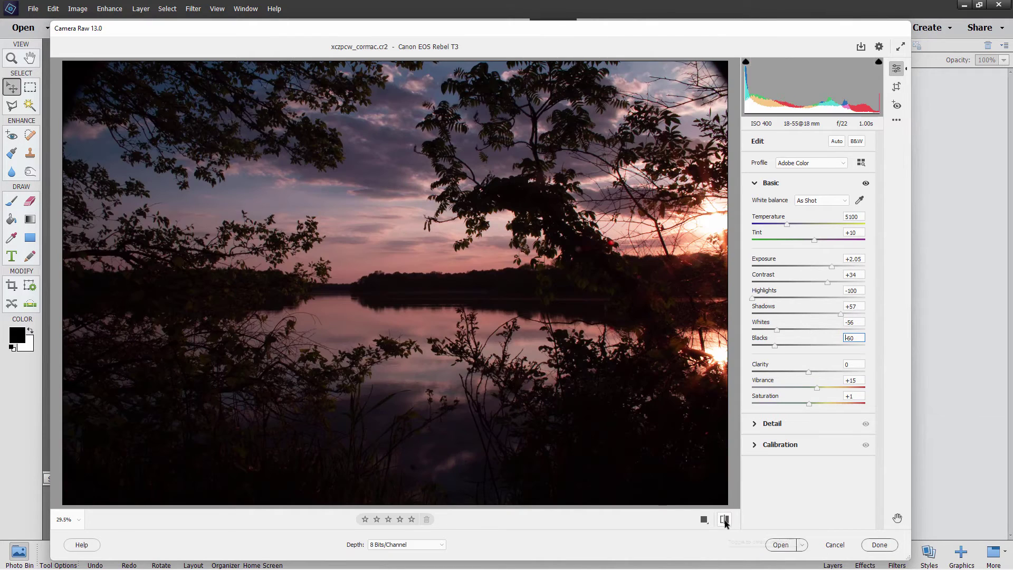
pyautogui.click(725, 519)
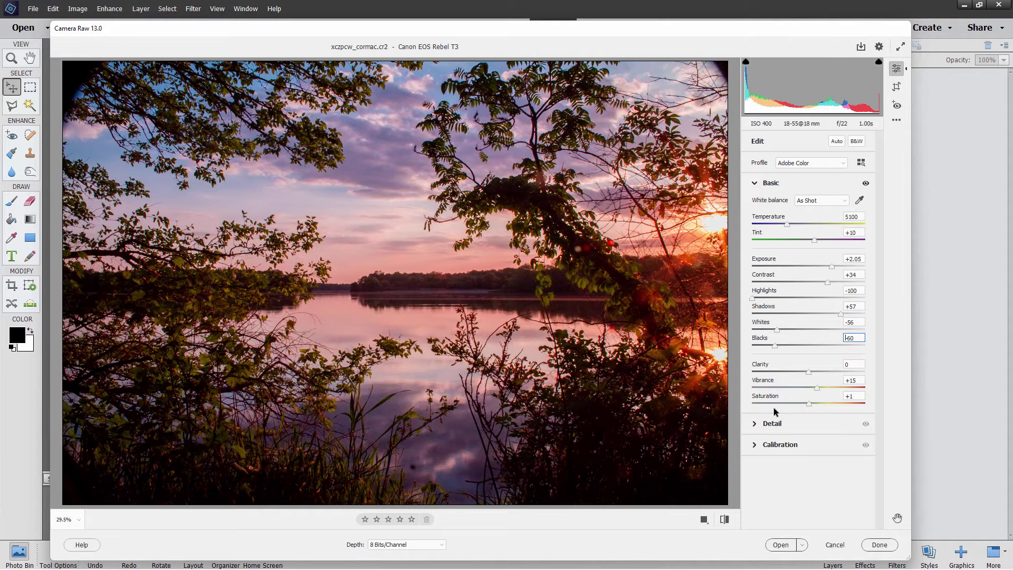
# Ease Saturation back to +3 and raise Clarity to about +34
pyautogui.click(810, 404)
pyautogui.moveTo(818, 403); pyautogui.dragTo(825, 372)
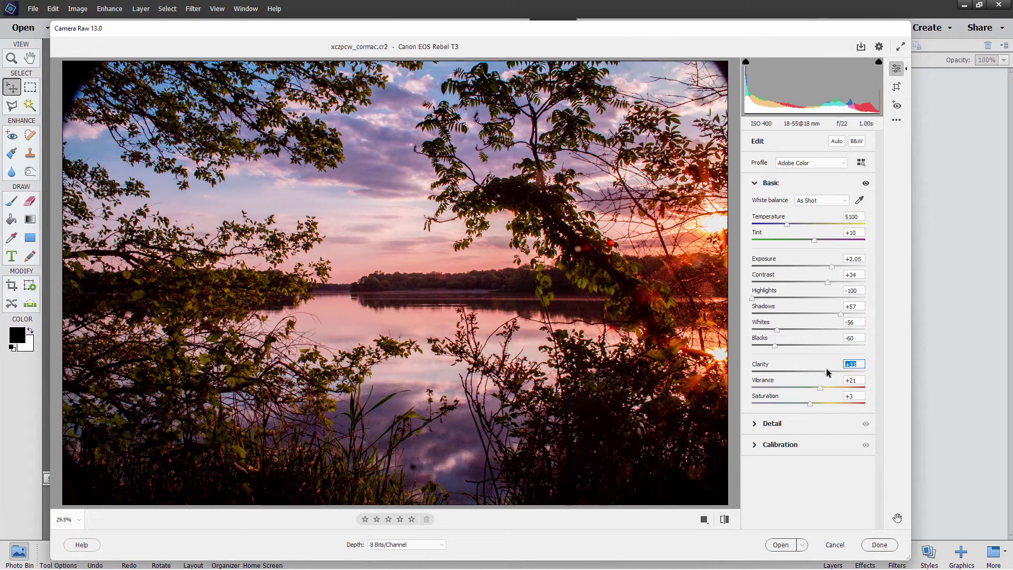
pyautogui.moveTo(826, 374); pyautogui.dragTo(828, 372)
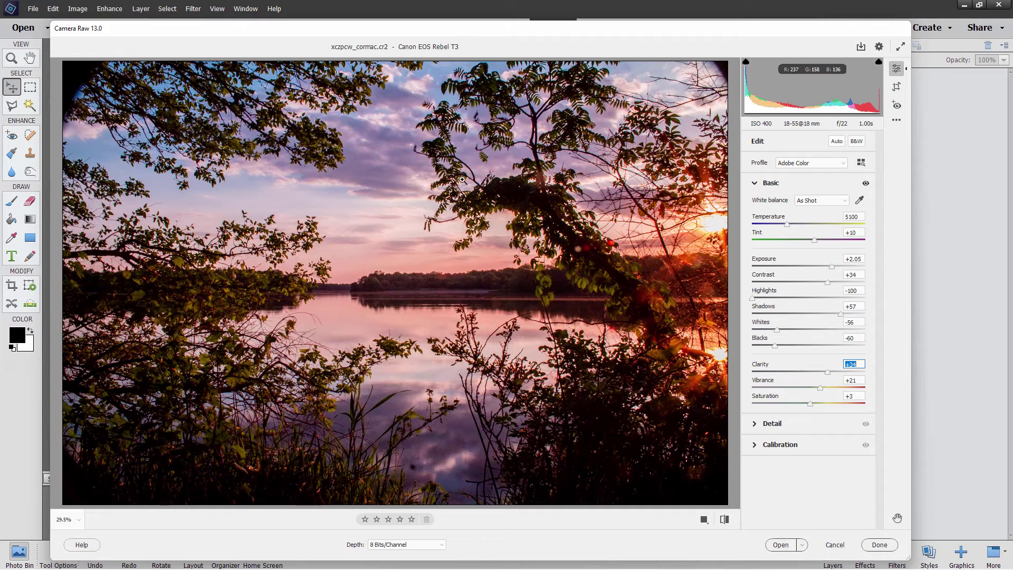
# Warm white balance to Temperature 6000, Tint +19, and toggle before/after to compare
pyautogui.moveTo(786, 222); pyautogui.dragTo(819, 241)
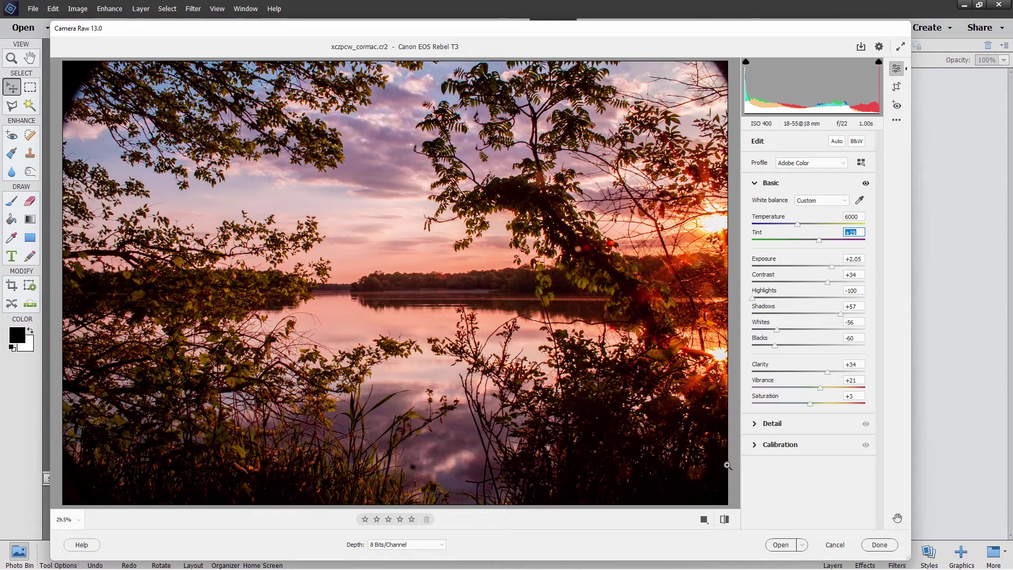
pyautogui.click(729, 521)
pyautogui.click(728, 522)
pyautogui.click(728, 522)
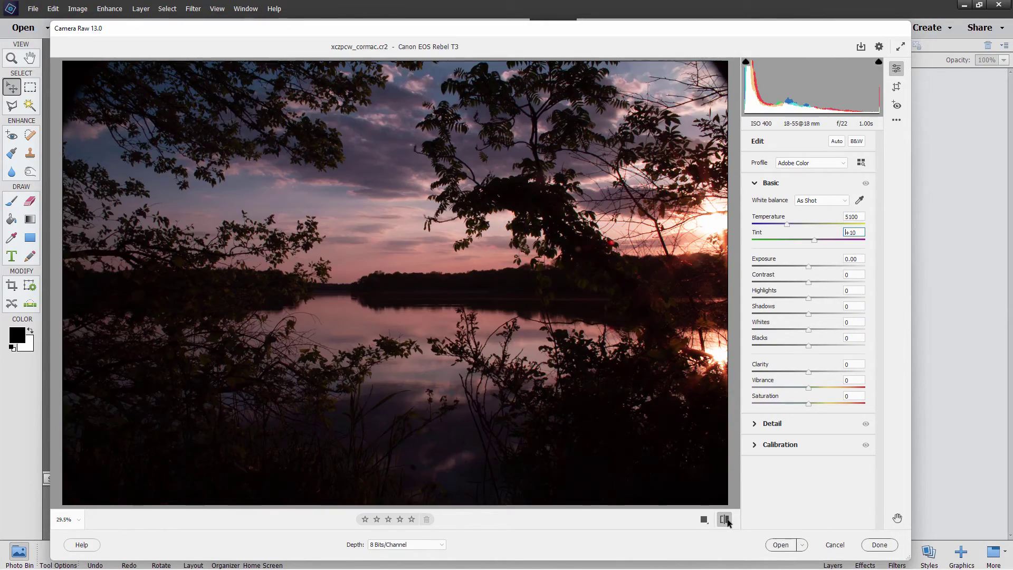
pyautogui.click(728, 521)
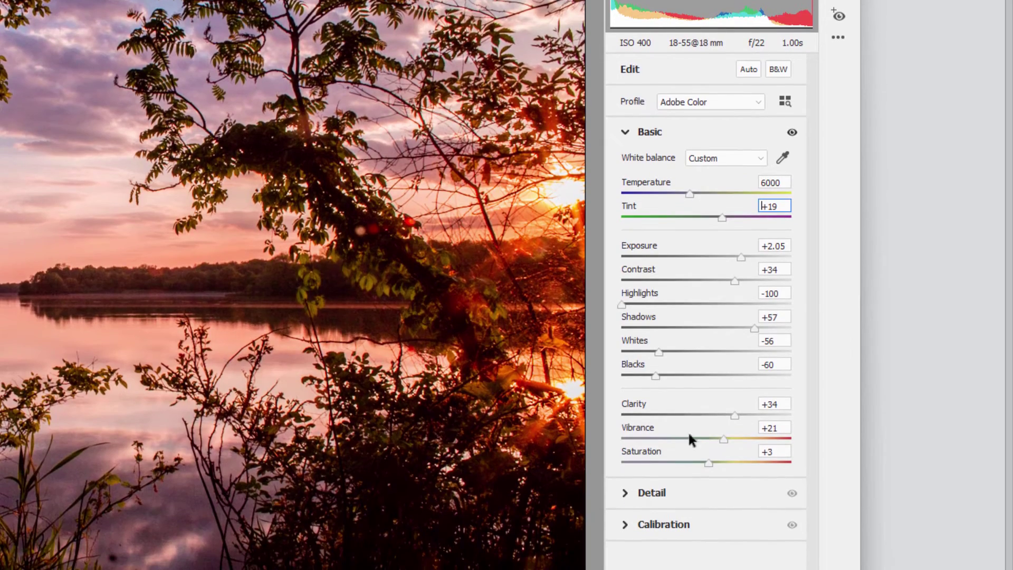
pyautogui.click(625, 131)
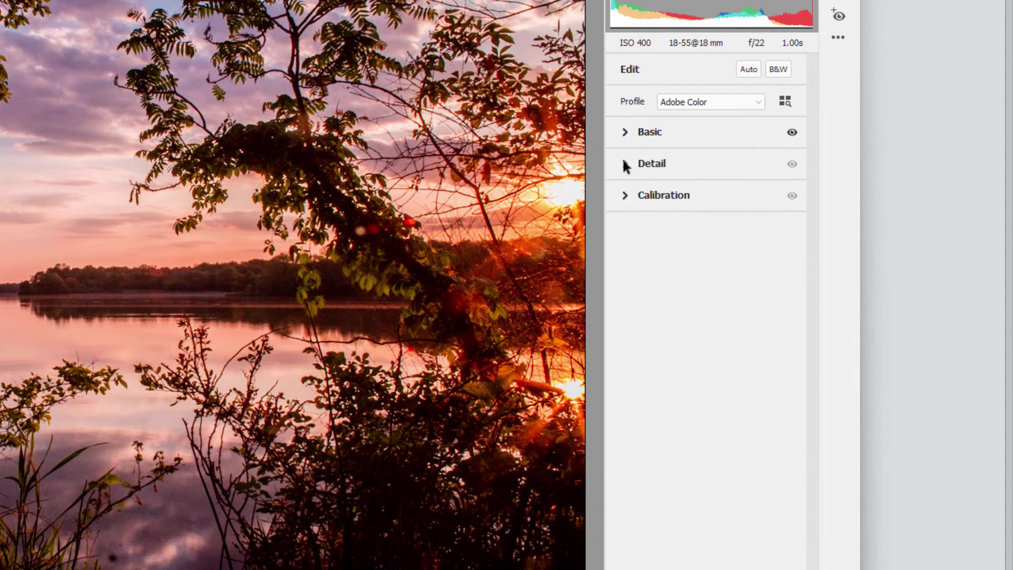
pyautogui.click(789, 132)
pyautogui.click(790, 132)
pyautogui.click(789, 132)
pyautogui.click(790, 132)
pyautogui.click(791, 132)
pyautogui.click(790, 133)
pyautogui.click(791, 133)
pyautogui.click(625, 163)
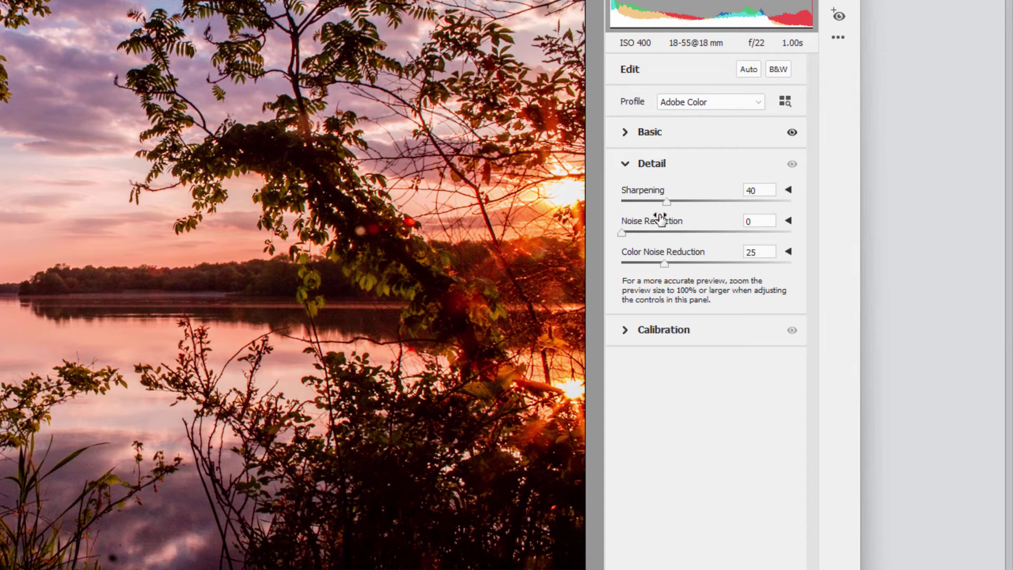
pyautogui.click(627, 165)
pyautogui.click(639, 132)
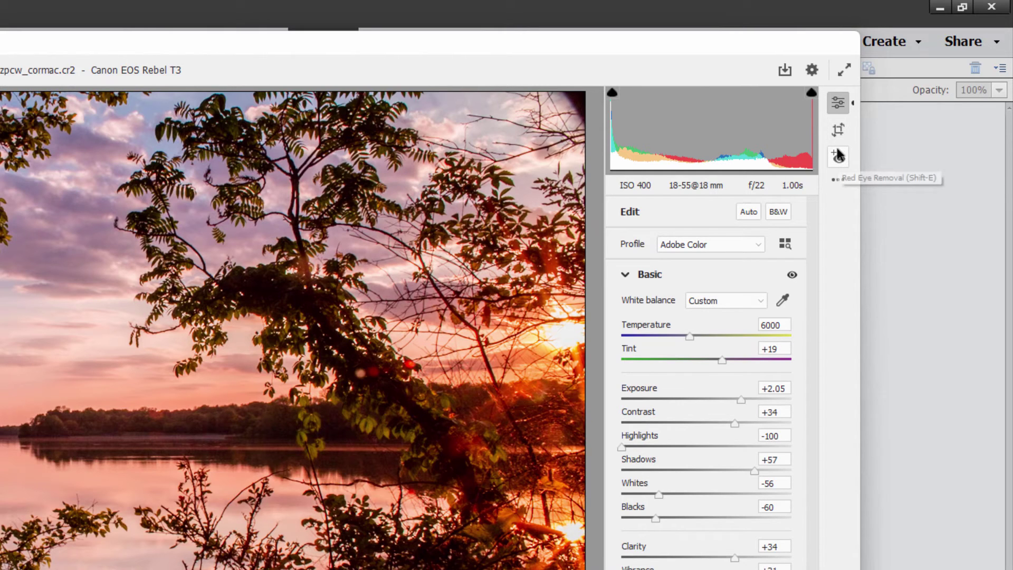
pyautogui.click(840, 181)
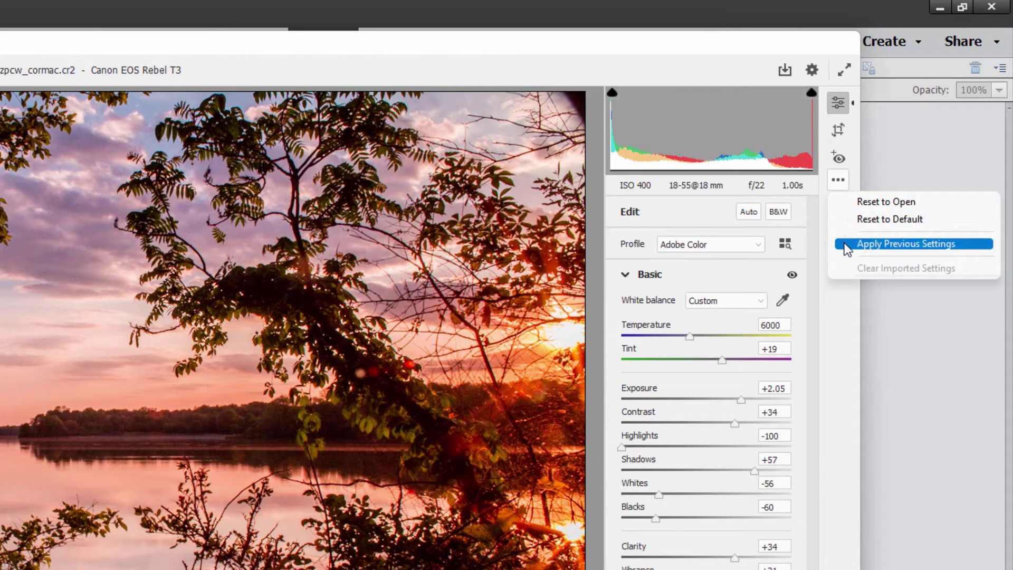
pyautogui.click(838, 344)
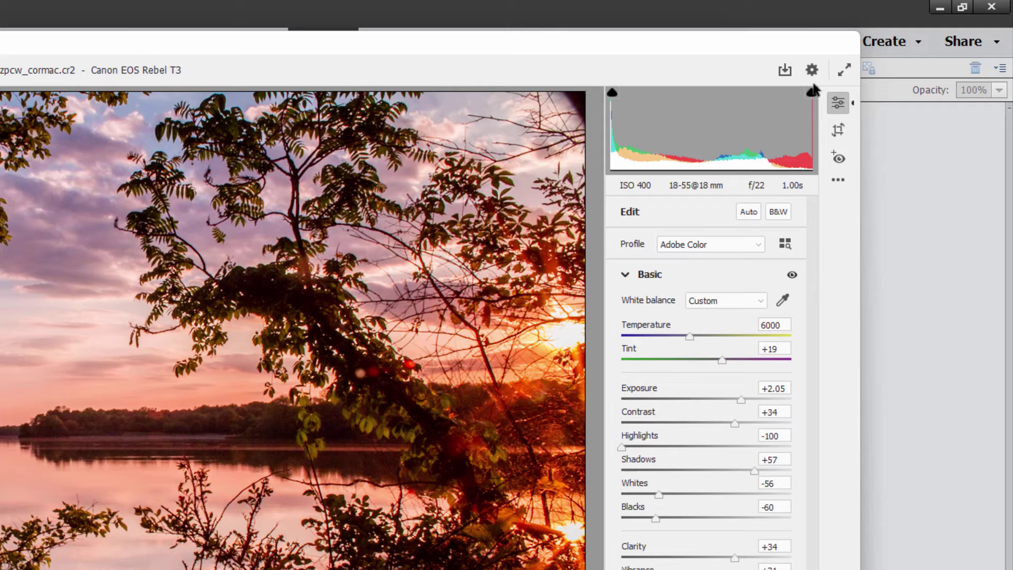
pyautogui.click(812, 70)
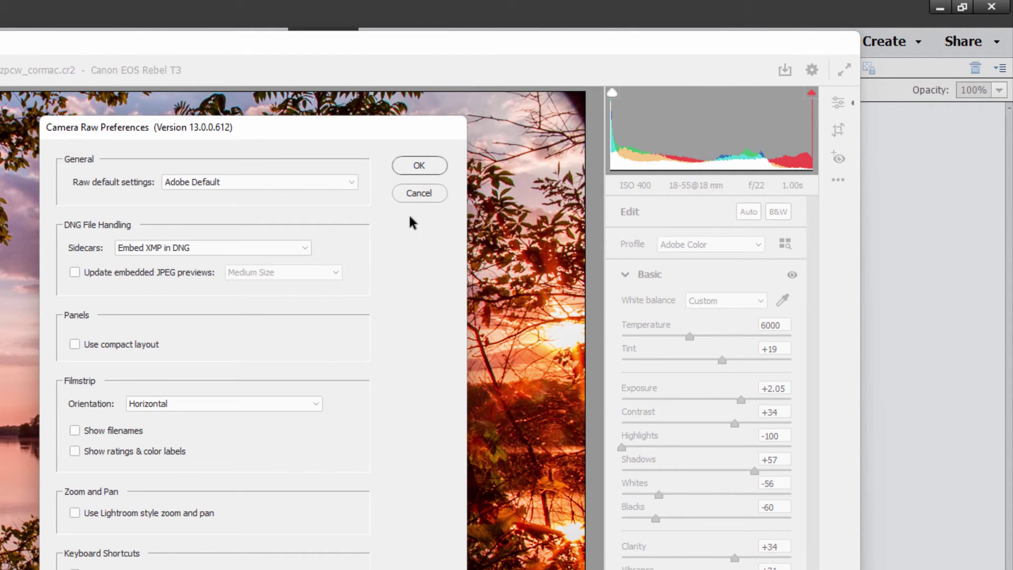
pyautogui.click(415, 197)
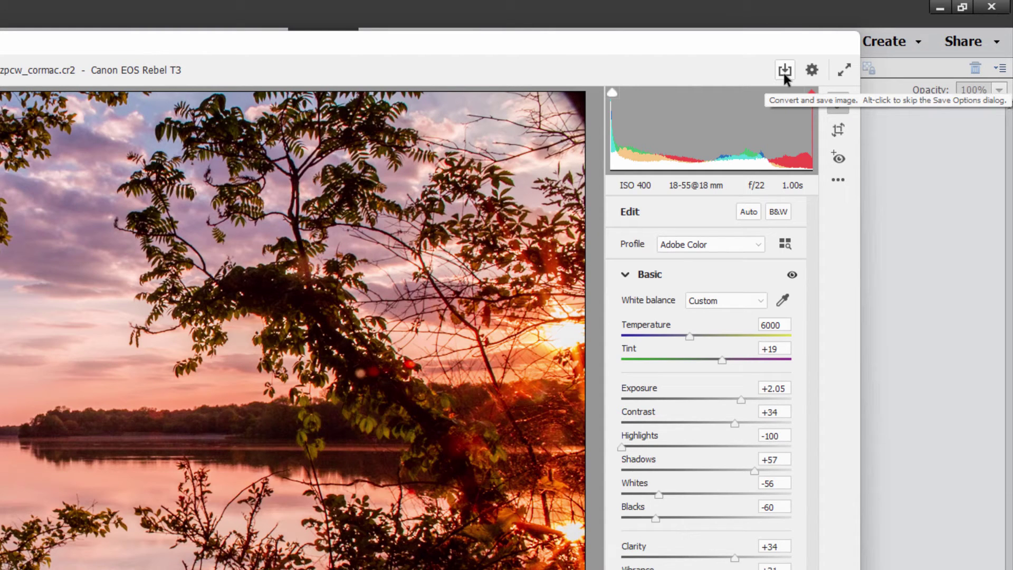
pyautogui.click(784, 70)
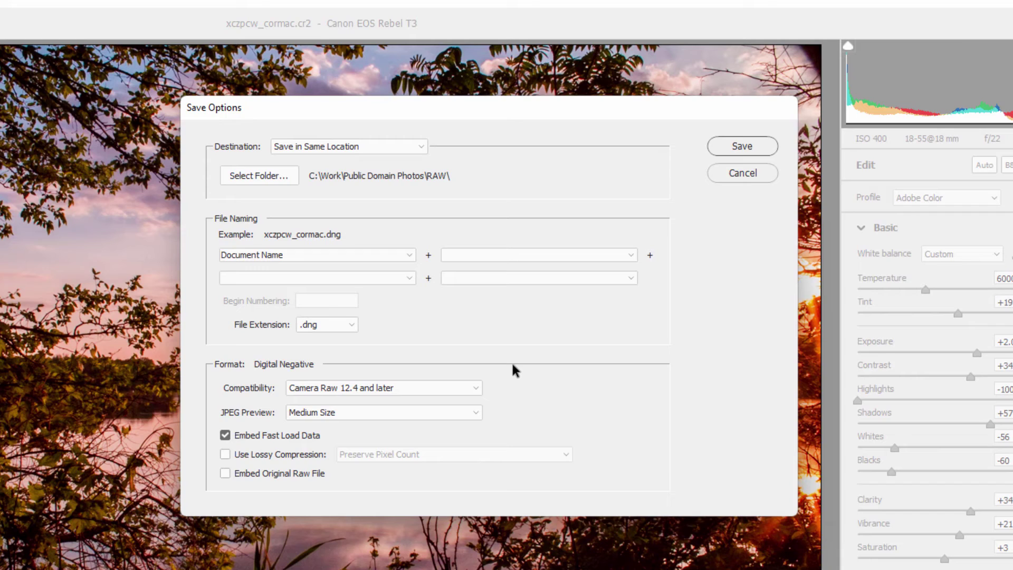
pyautogui.click(352, 326)
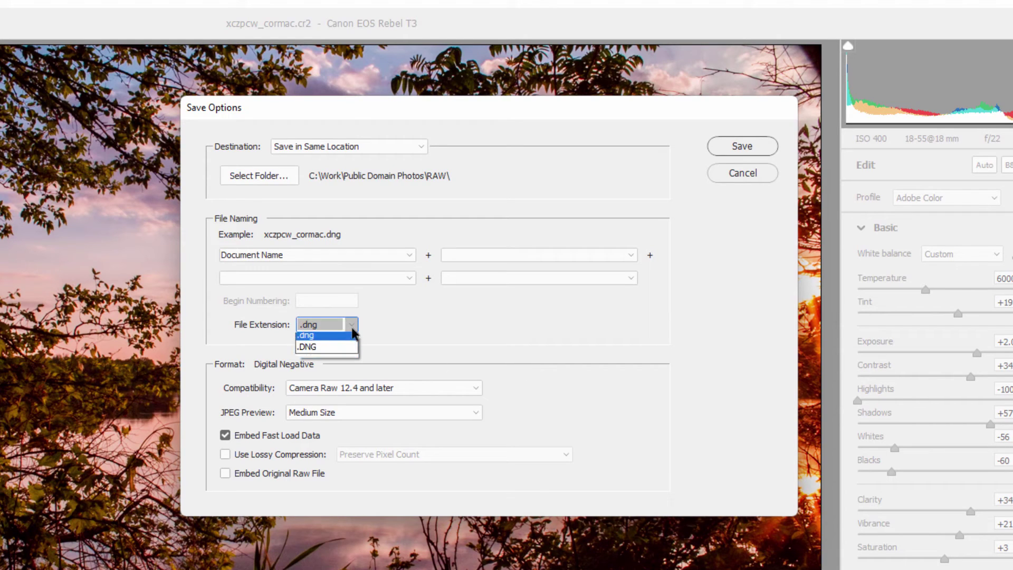
pyautogui.click(323, 340)
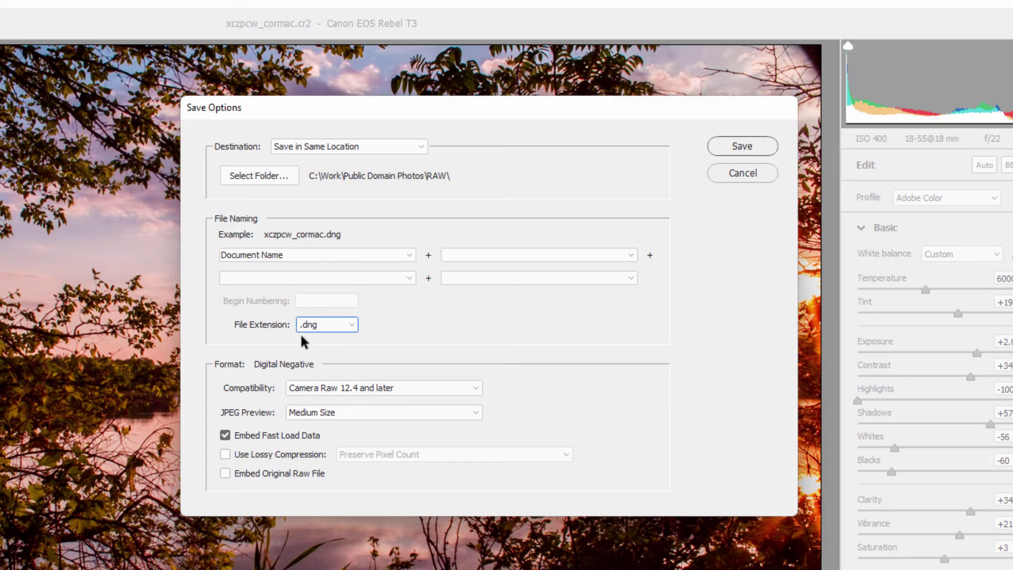
pyautogui.press('Return')
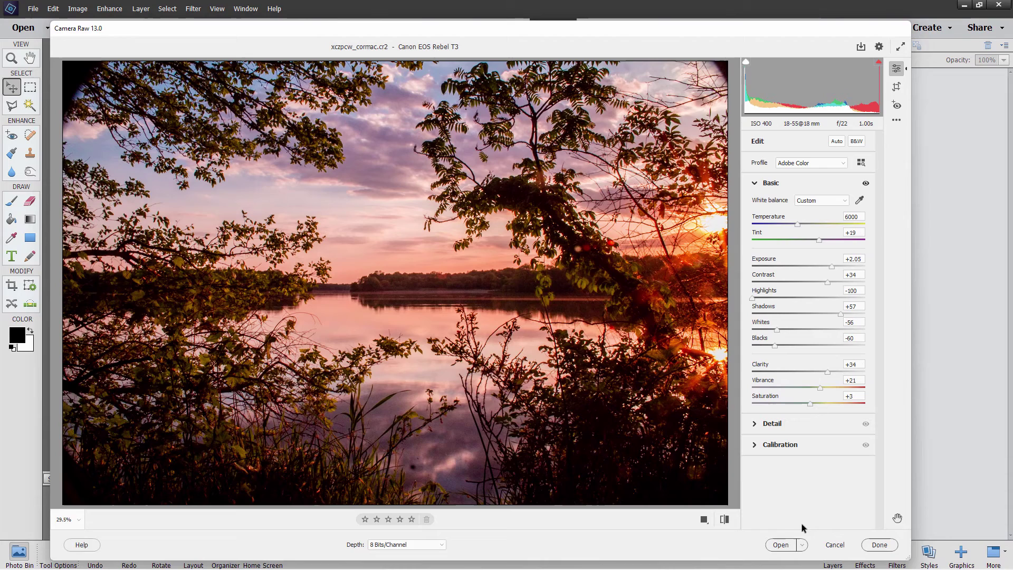
# Open the edited lake photo as a copy and dock it as a tabbed document
pyautogui.click(801, 545)
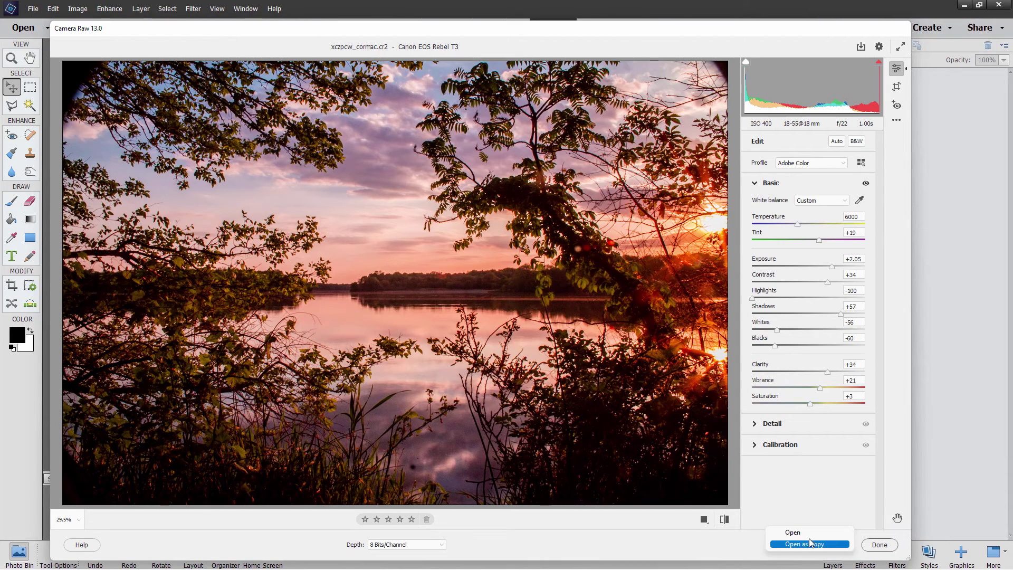
pyautogui.click(802, 546)
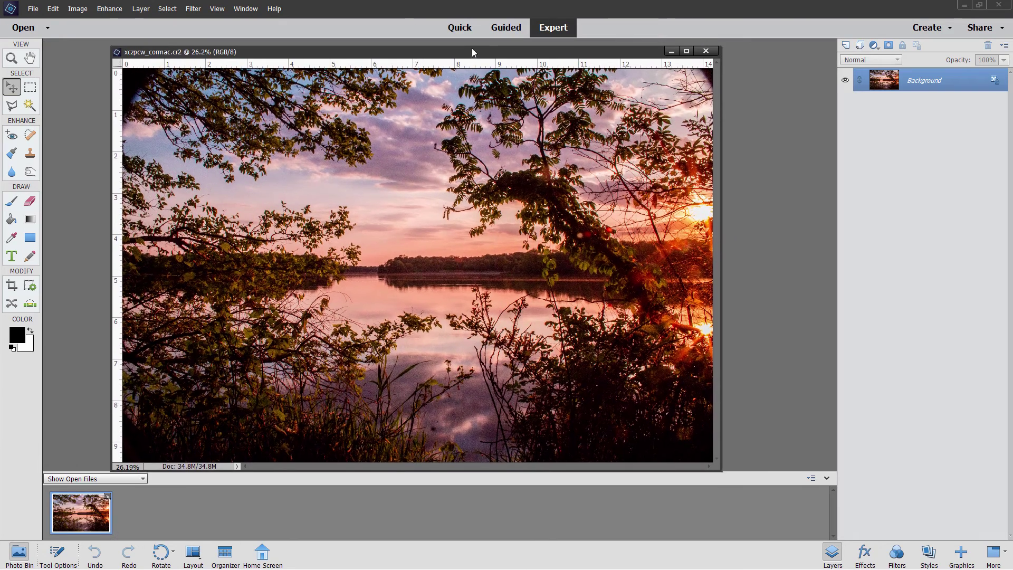
pyautogui.doubleClick(473, 51)
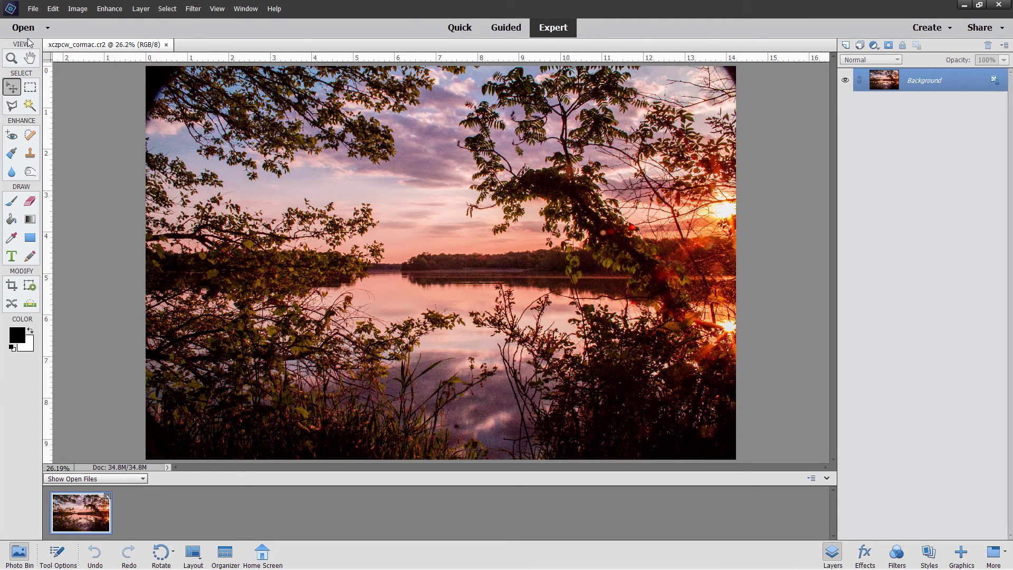
# Bring up the Save As dialog and cancel it without saving
pyautogui.click(30, 10)
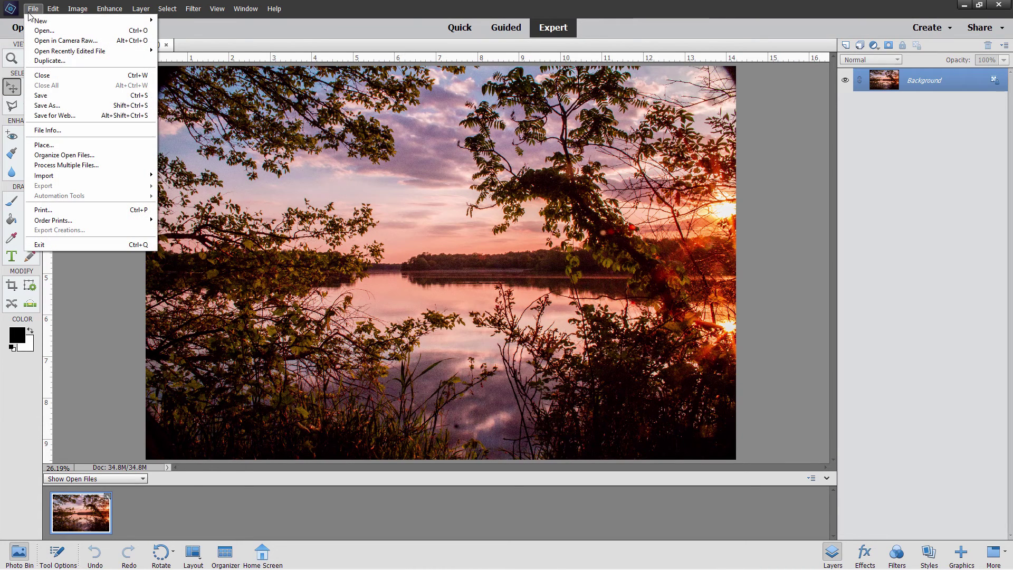
pyautogui.click(51, 105)
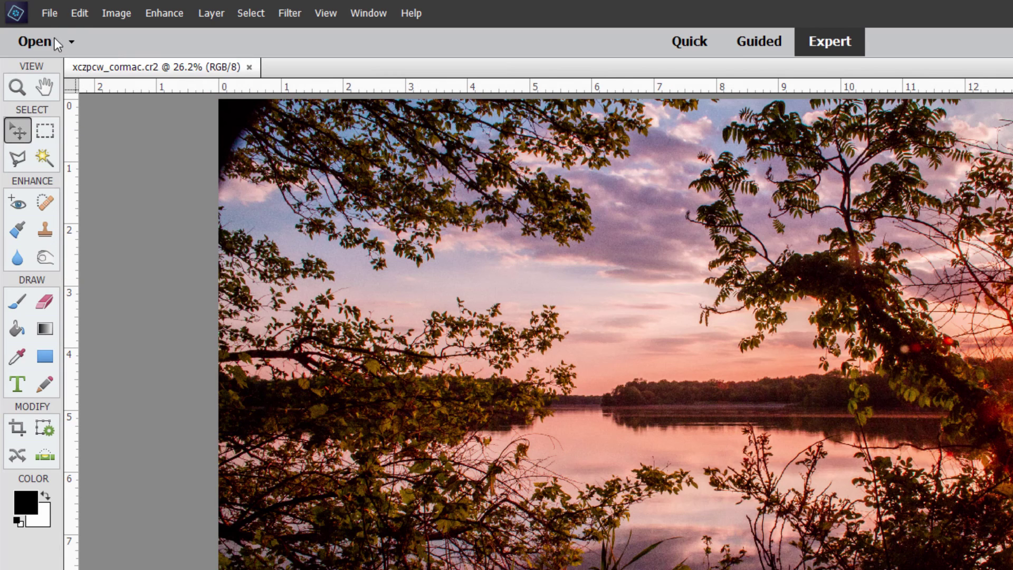
pyautogui.click(50, 13)
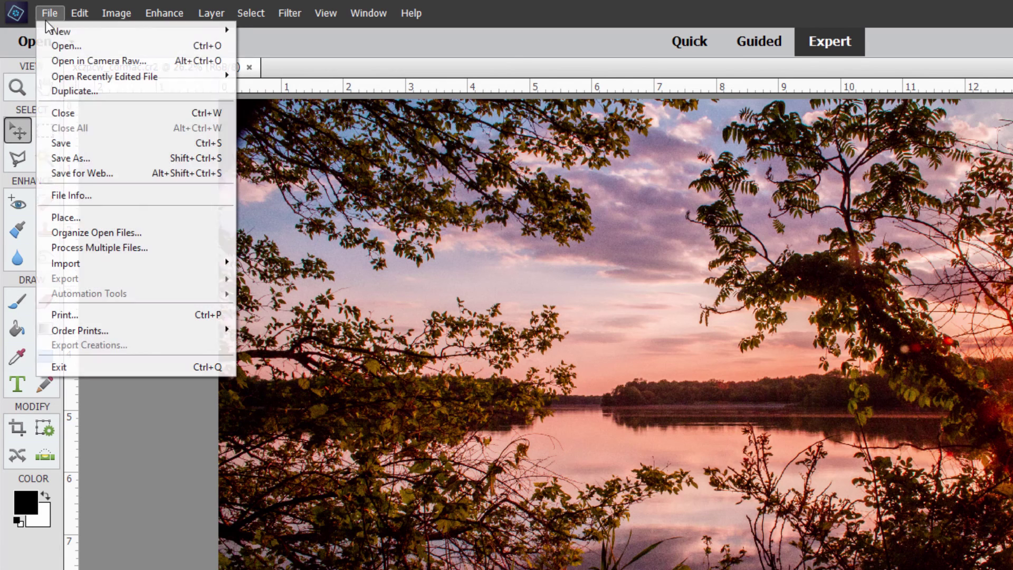
pyautogui.click(61, 144)
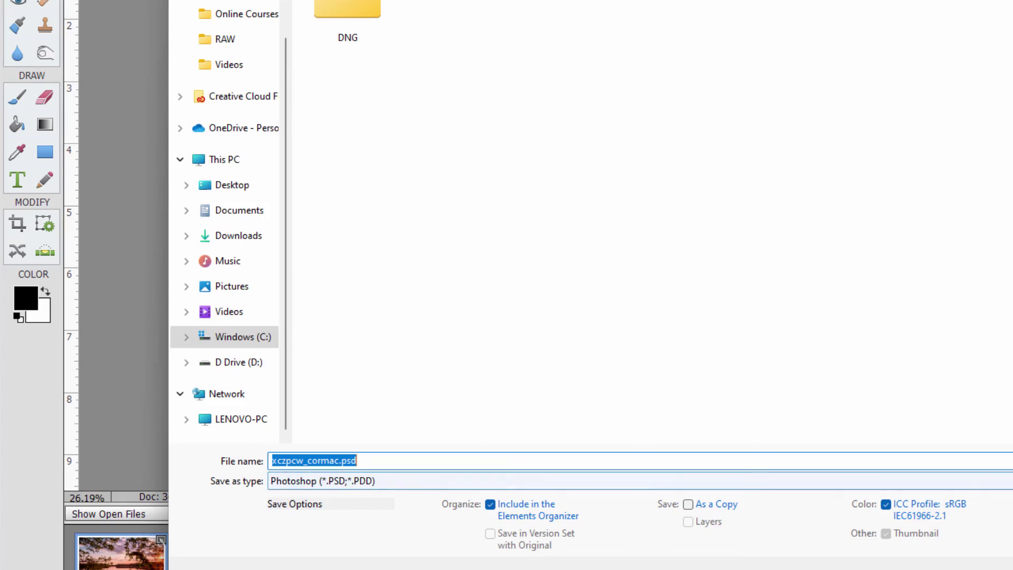
pyautogui.press('Return')
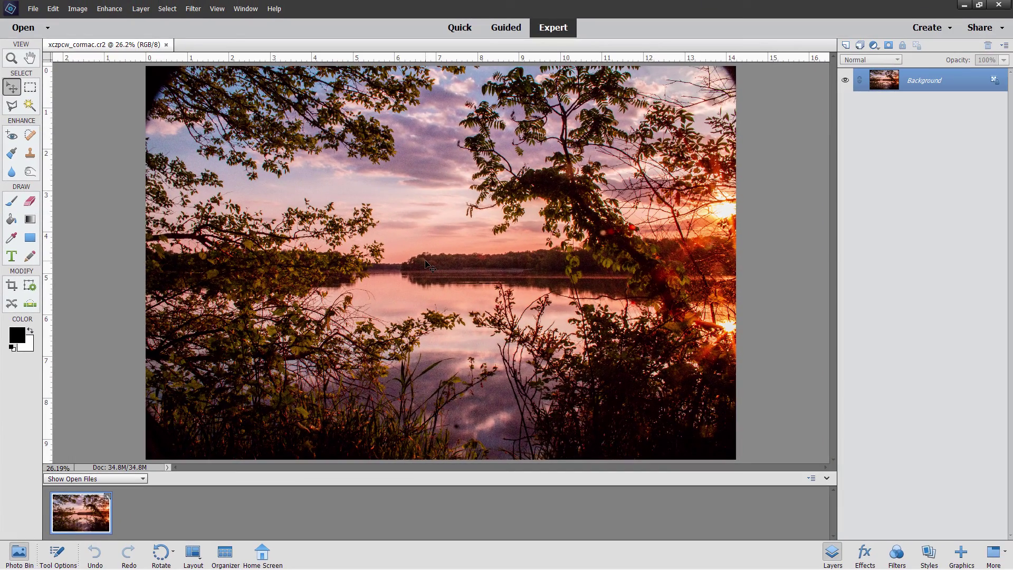